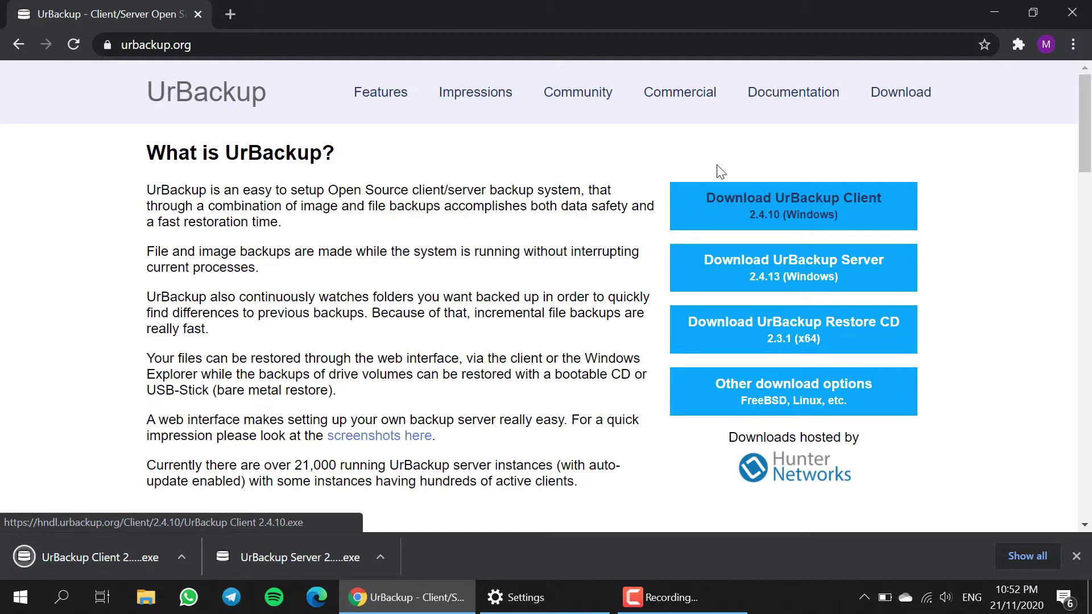
Set the Internet server HTTP(s) proxy to 1234 in the UrBackup client's Internet settings and save them
{"action": "left_click", "coordinate": [995, 9]}
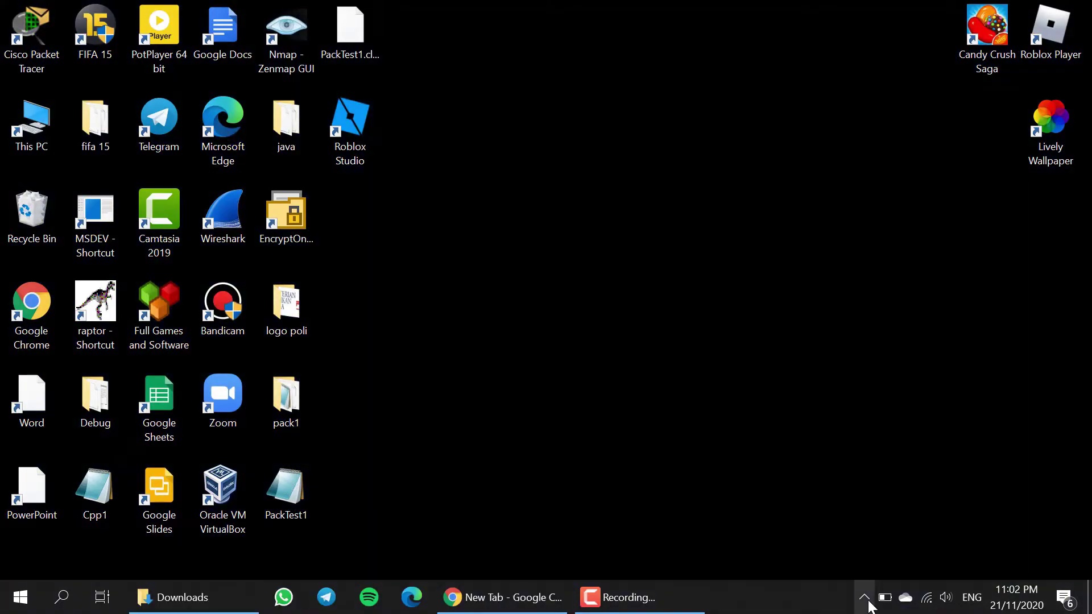
{"action": "left_click", "coordinate": [865, 599]}
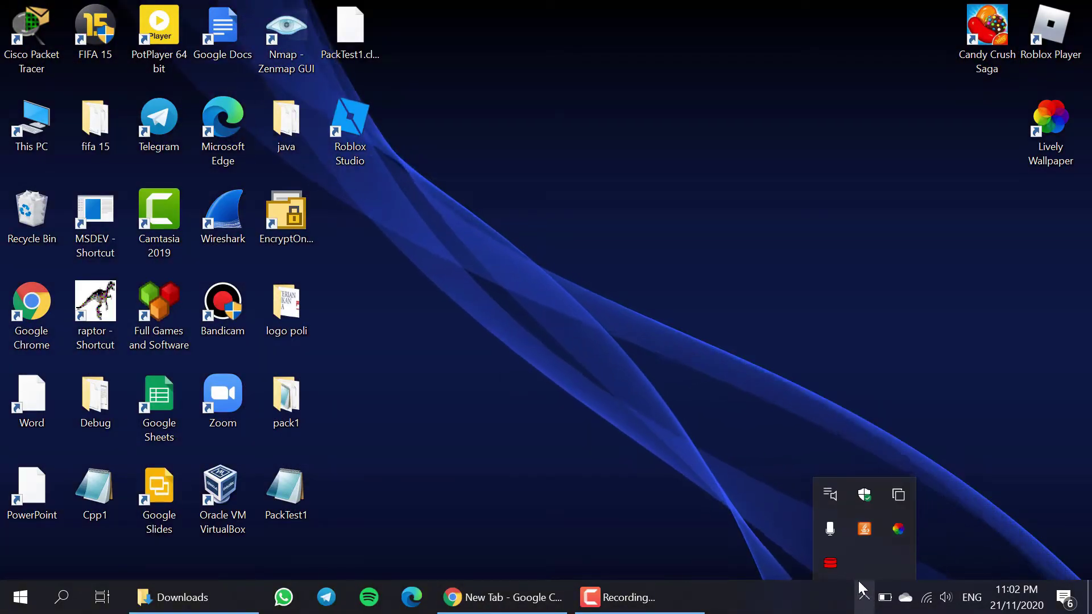
{"action": "right_click", "coordinate": [834, 565]}
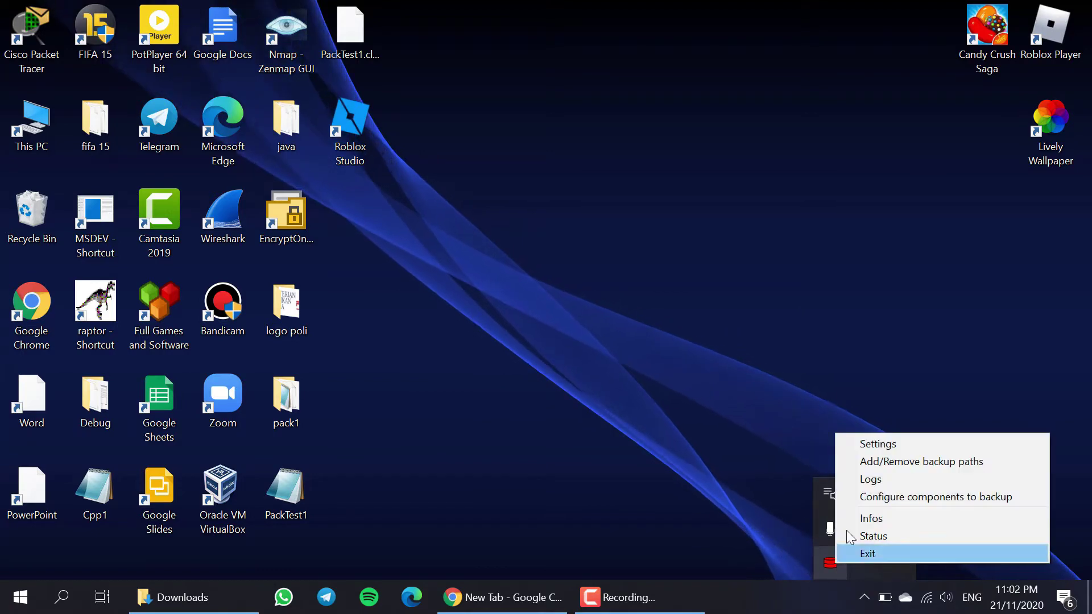
{"action": "left_click", "coordinate": [869, 444]}
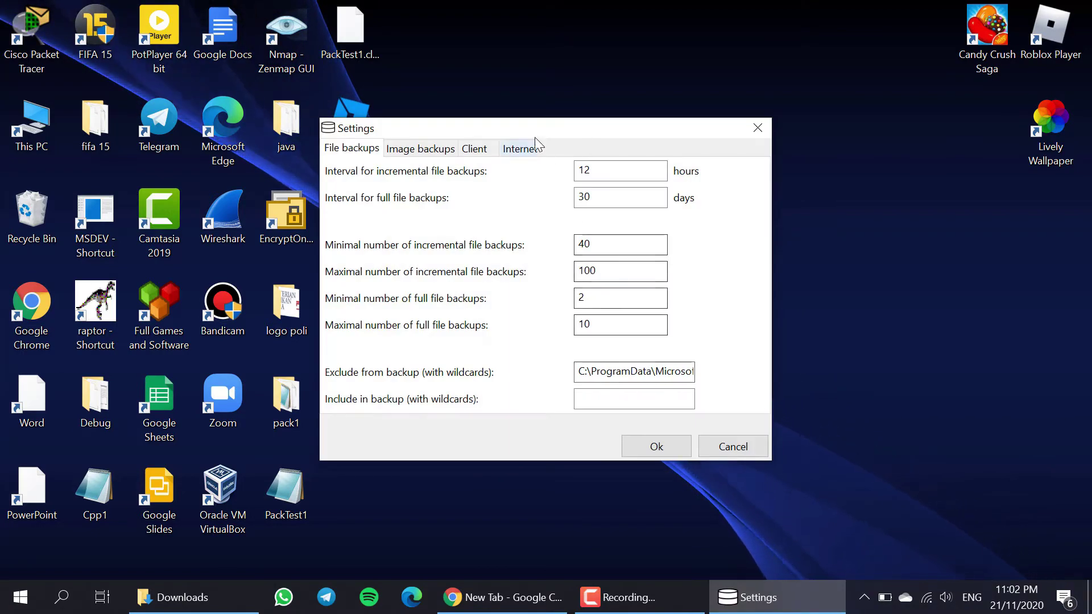
{"action": "left_click", "coordinate": [519, 149]}
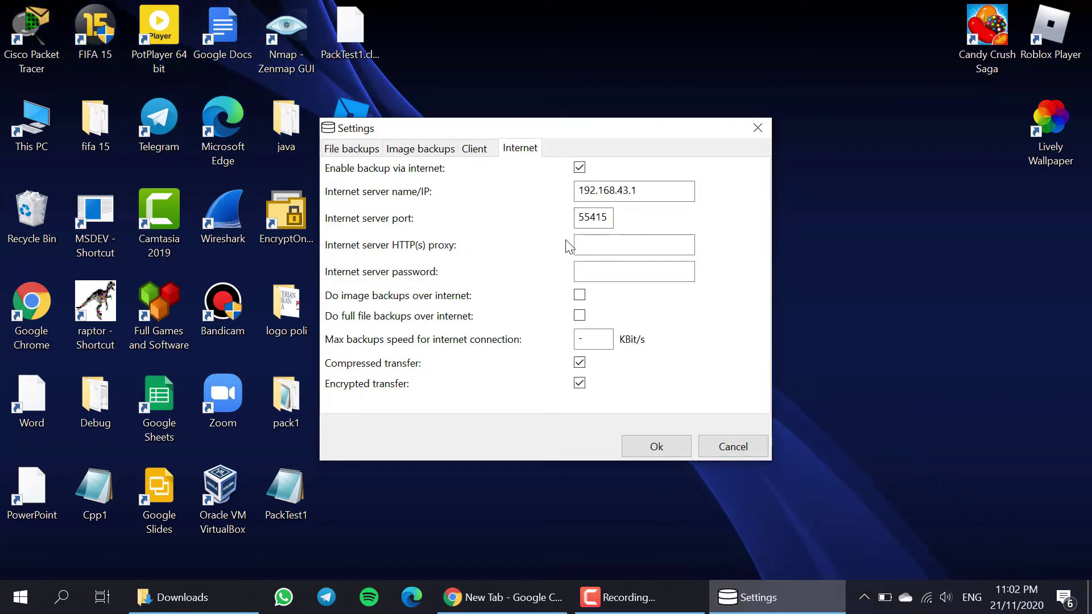
{"action": "left_click", "coordinate": [612, 243]}
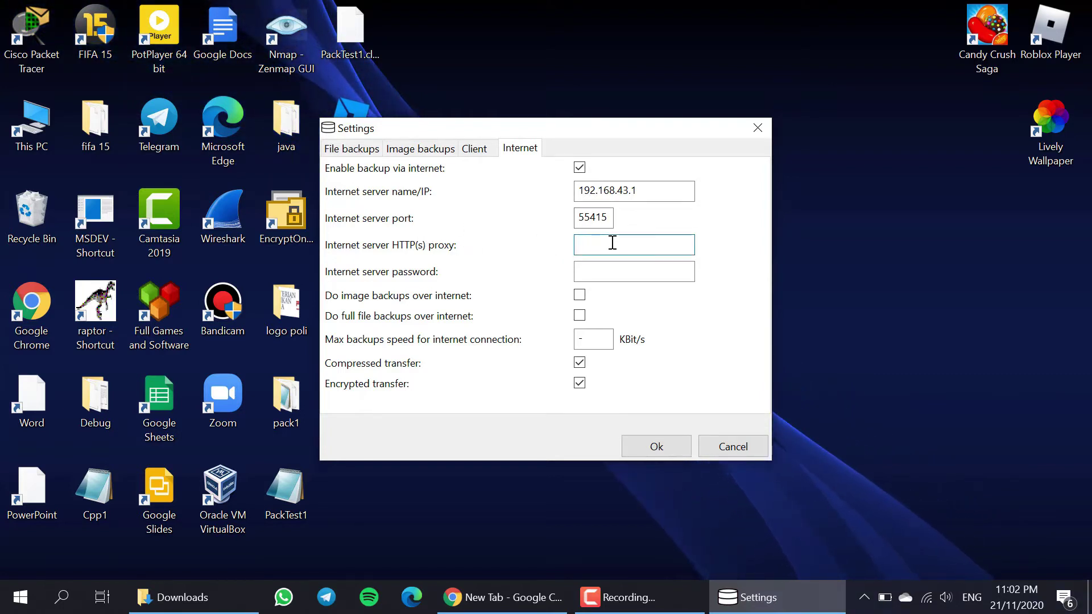
{"action": "type", "text": "12"}
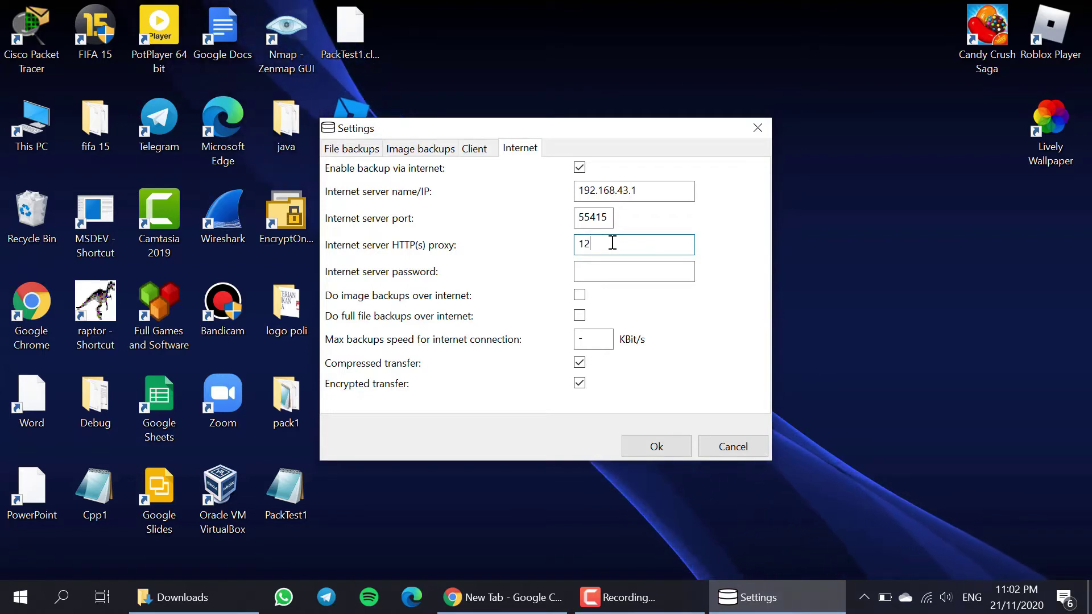
{"action": "type", "text": "34"}
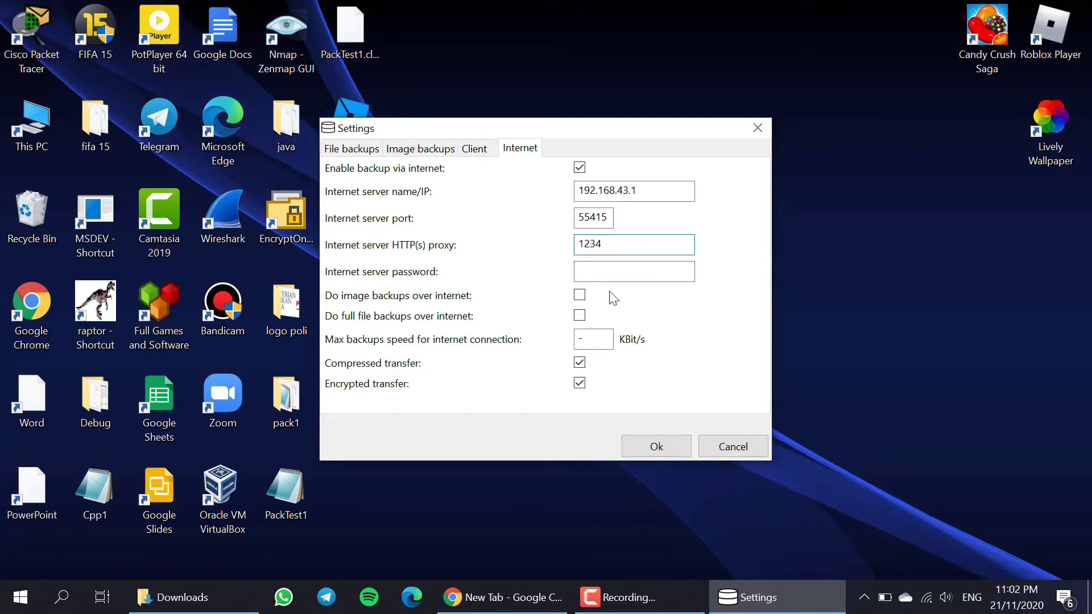
{"action": "left_click", "coordinate": [668, 449]}
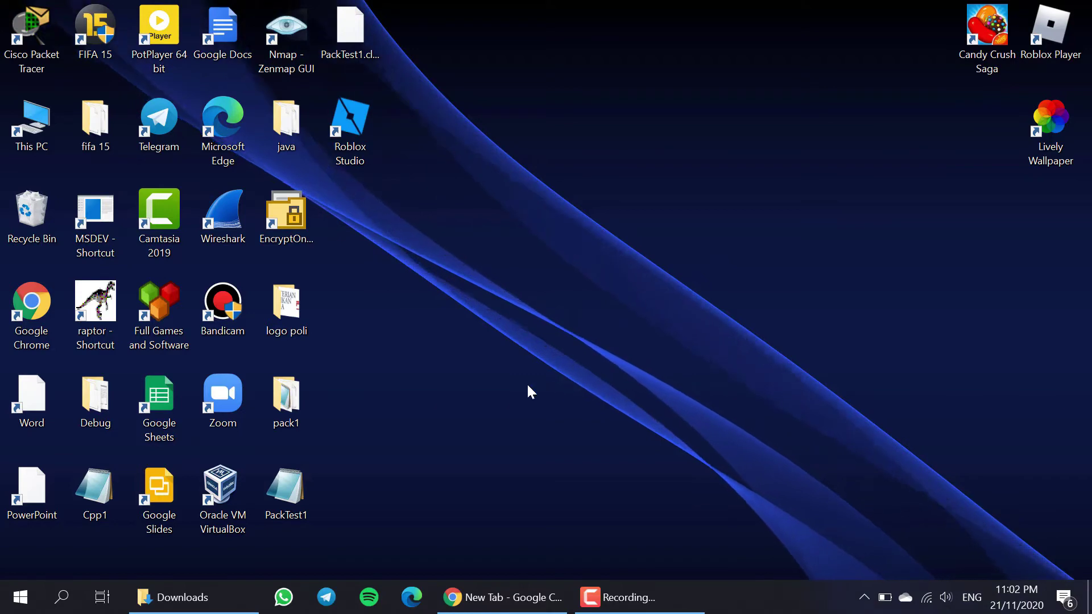
Switch to Chrome and open the UrBackup server web interface at localhost:55414
{"action": "left_click", "coordinate": [518, 586]}
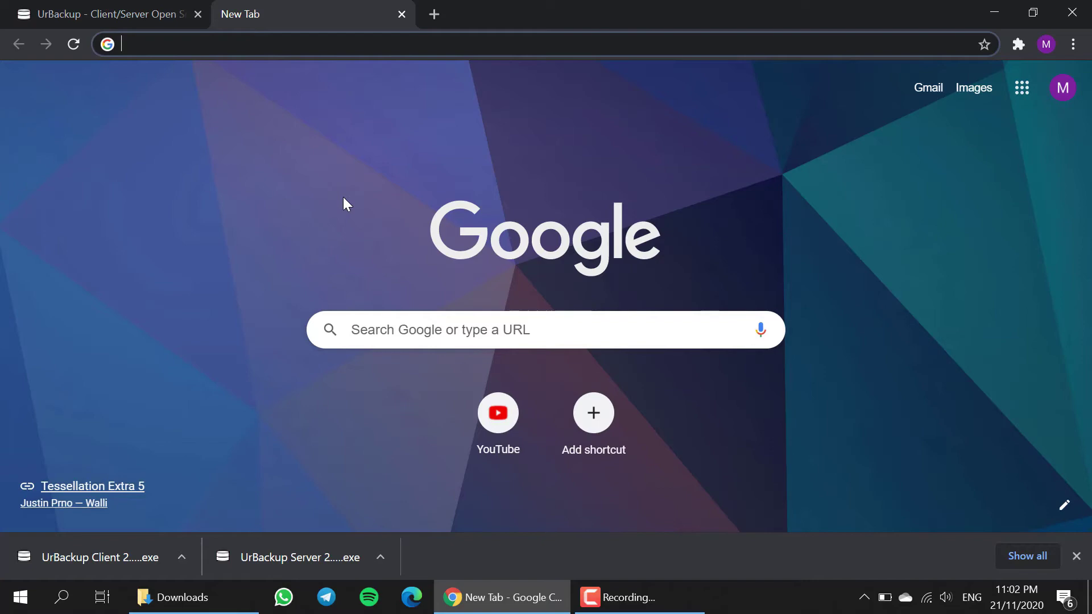
{"action": "type", "text": "localhost"}
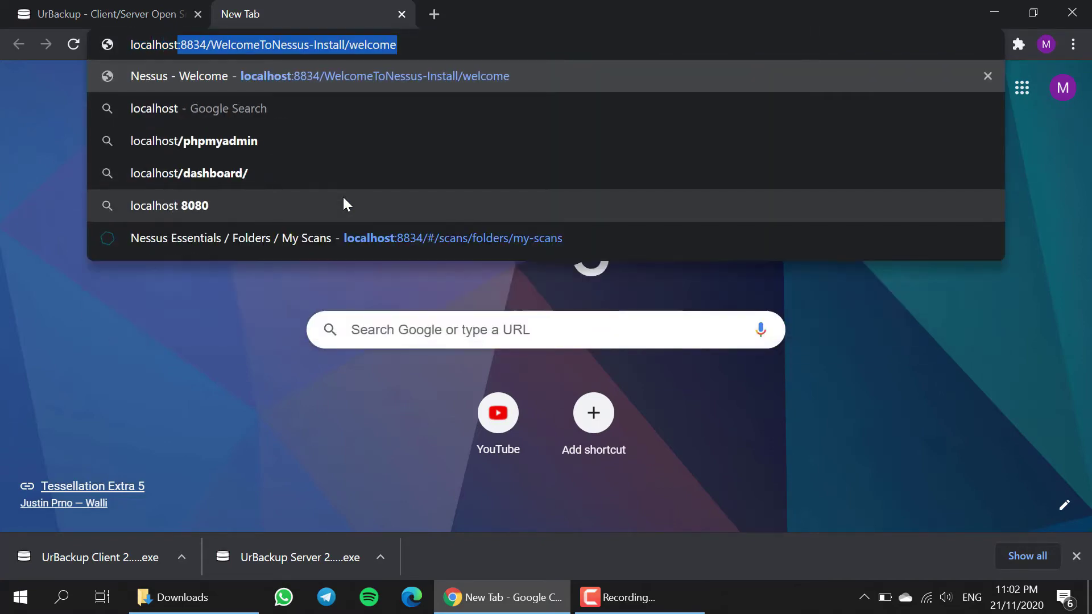
{"action": "type", "text": ":"}
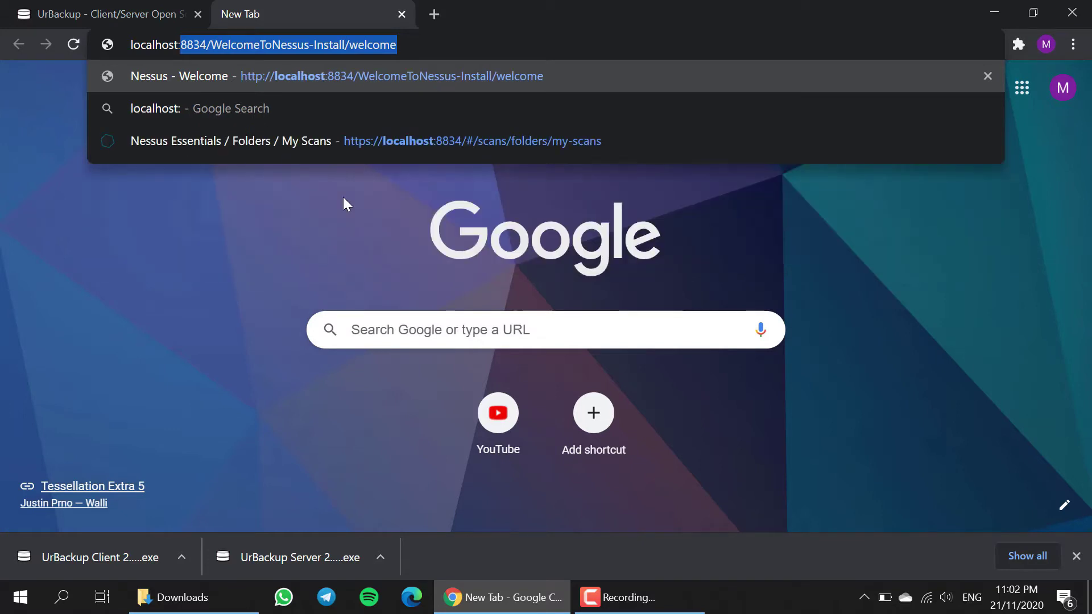
{"action": "type", "text": "5"}
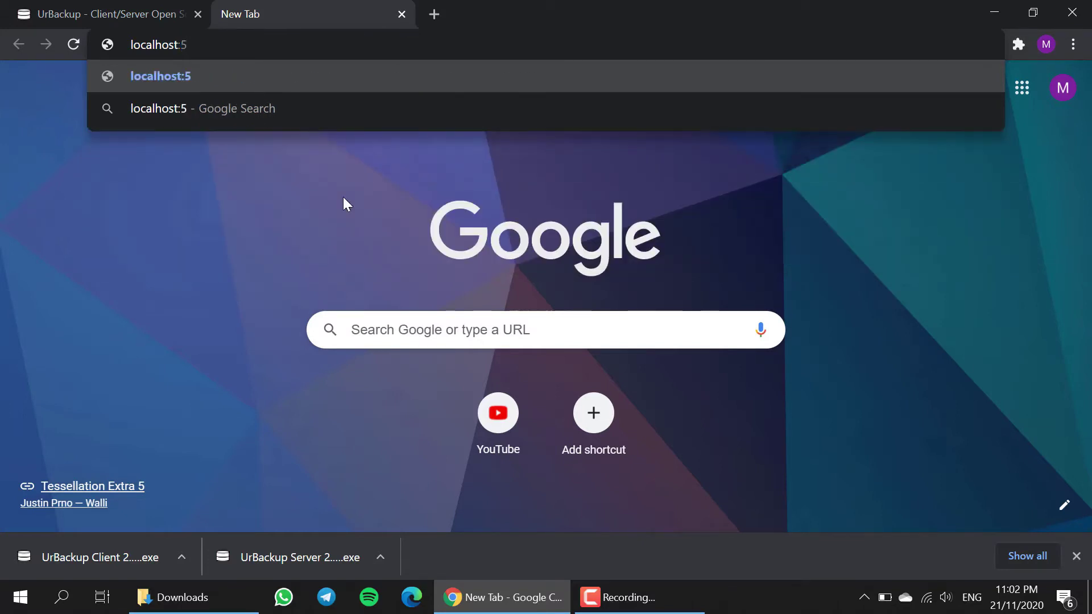
{"action": "type", "text": "5414"}
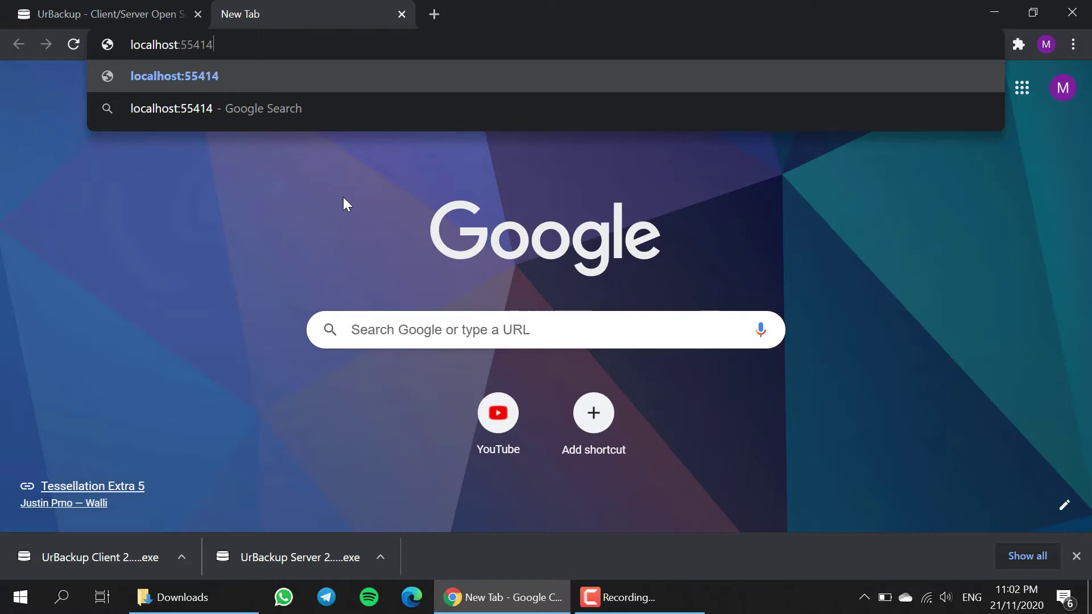
{"action": "key", "text": "Return"}
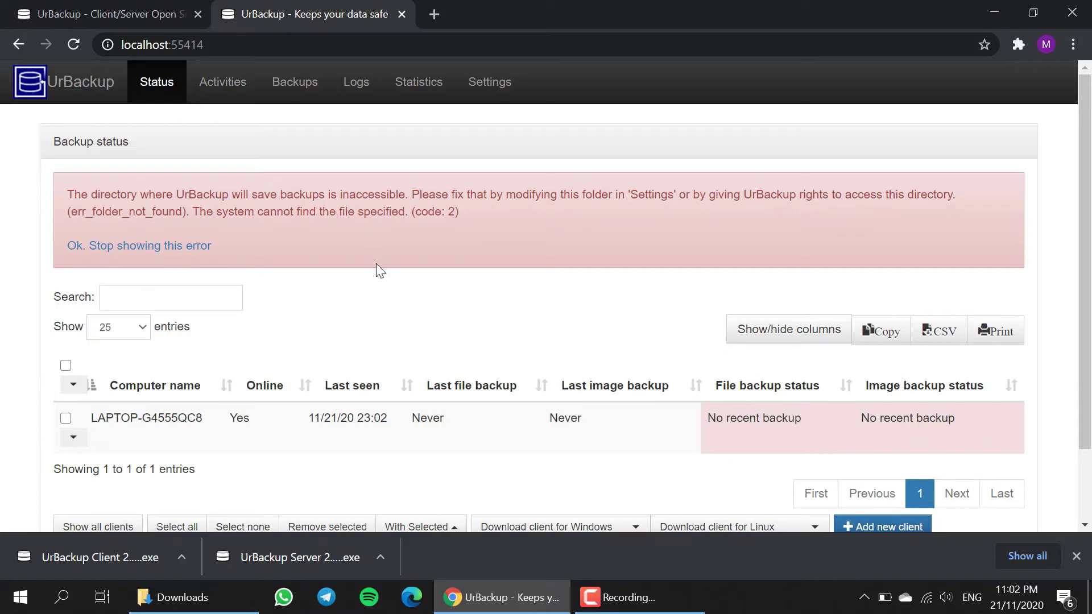
Examine the backup status page and the backup types offered for the listed computer
{"action": "scroll", "coordinate": [227, 224], "scroll_direction": "down", "scroll_amount": 2}
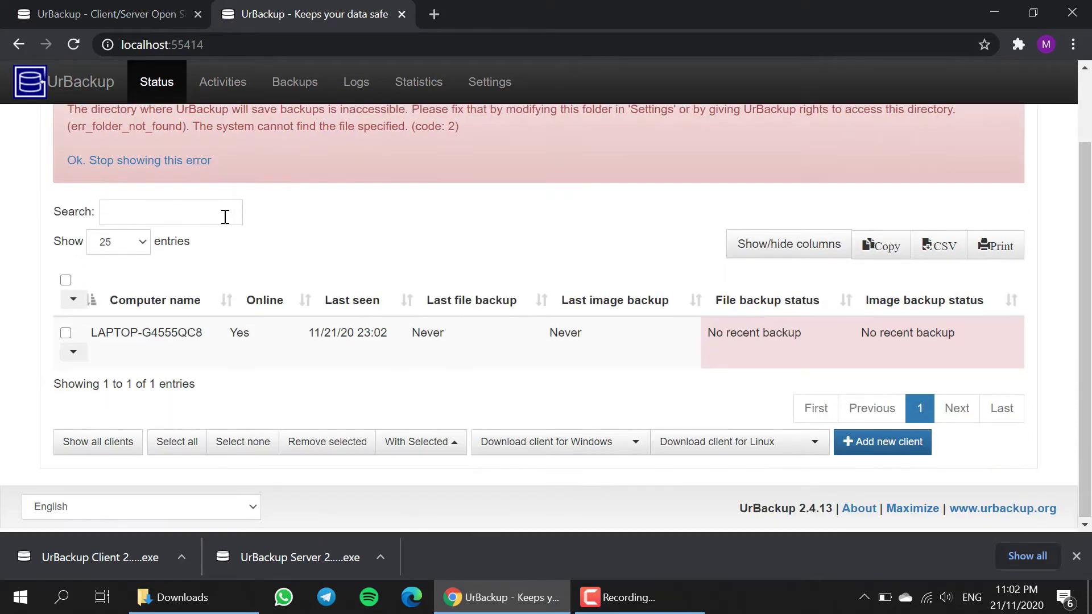
{"action": "scroll", "coordinate": [270, 282], "scroll_direction": "up", "scroll_amount": 2}
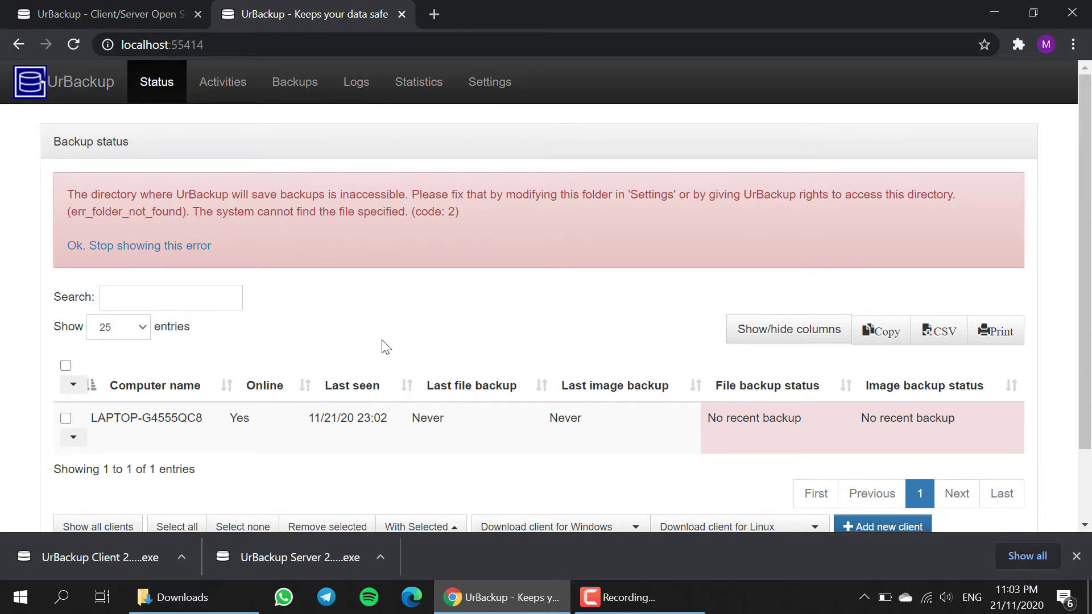
{"action": "scroll", "coordinate": [377, 327], "scroll_direction": "down", "scroll_amount": 2}
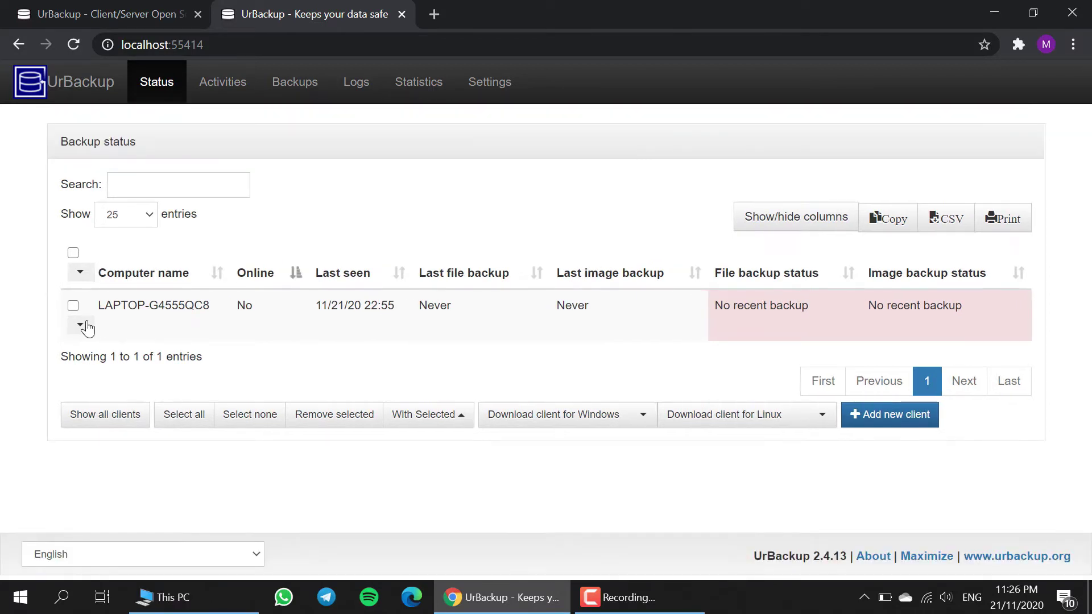
{"action": "left_click", "coordinate": [85, 327]}
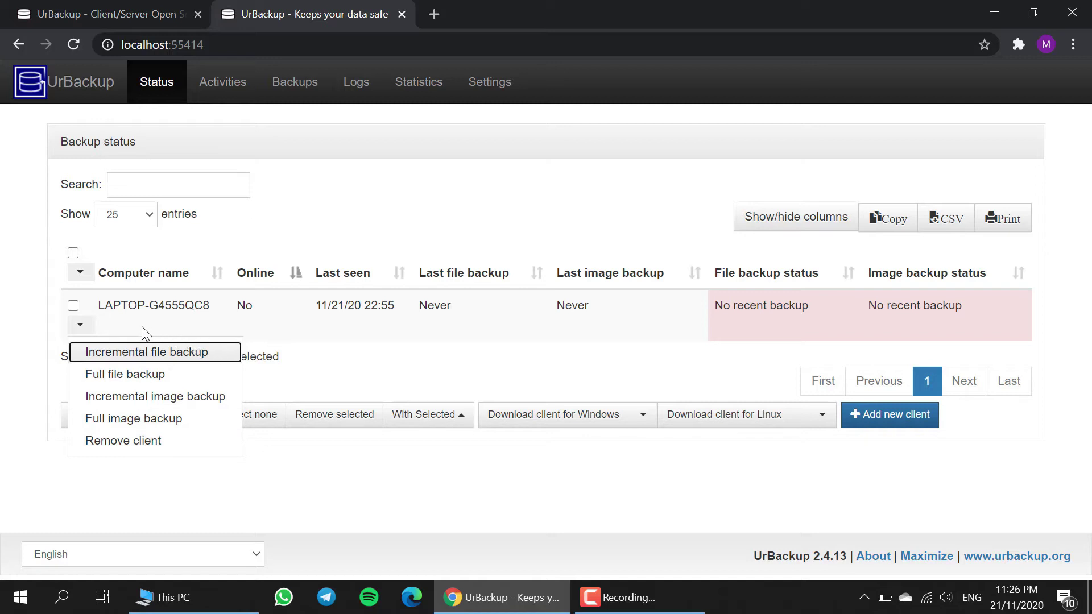
{"action": "left_click", "coordinate": [79, 333]}
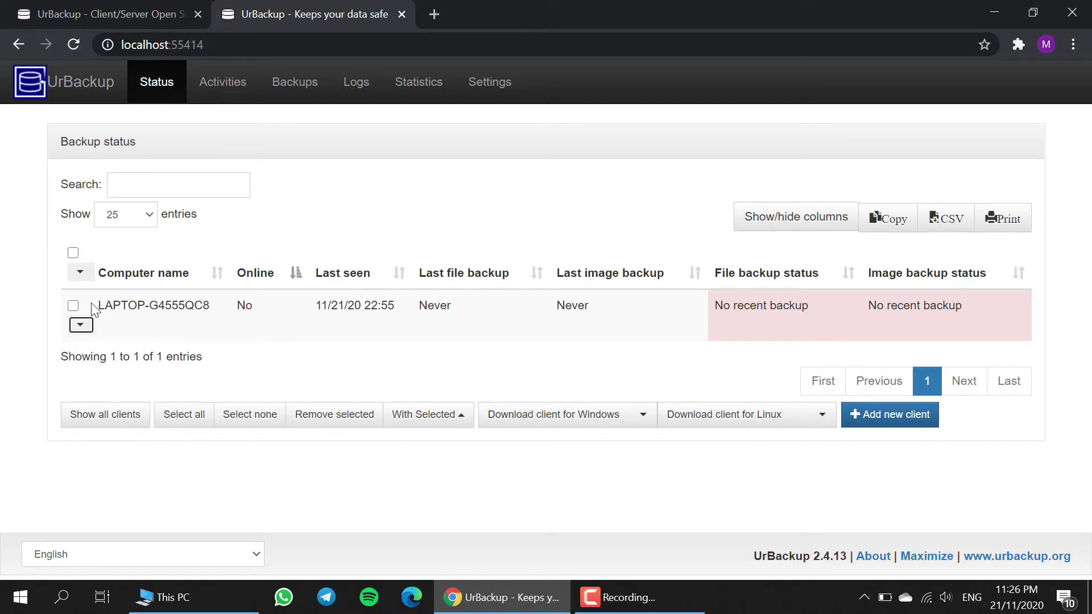
{"action": "left_click", "coordinate": [498, 96]}
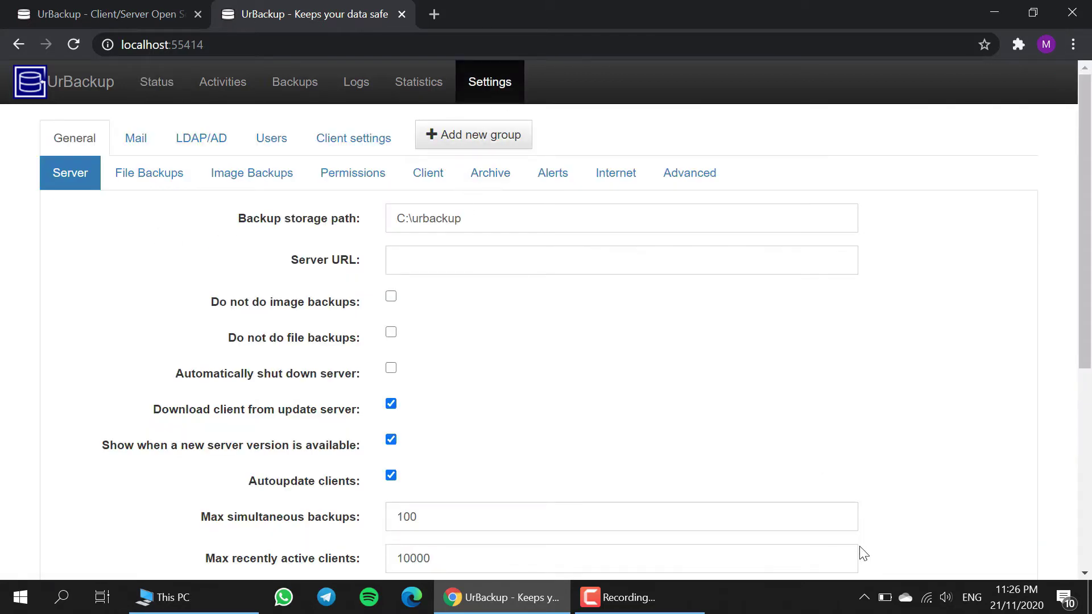
{"action": "left_click", "coordinate": [863, 602]}
{"action": "right_click", "coordinate": [830, 563]}
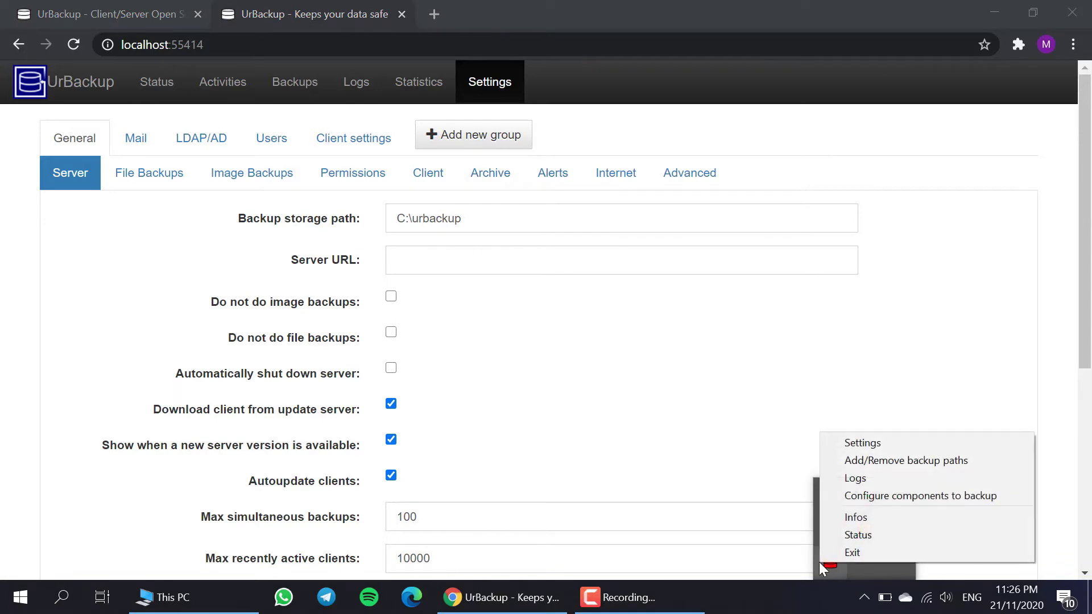
{"action": "left_click", "coordinate": [850, 443]}
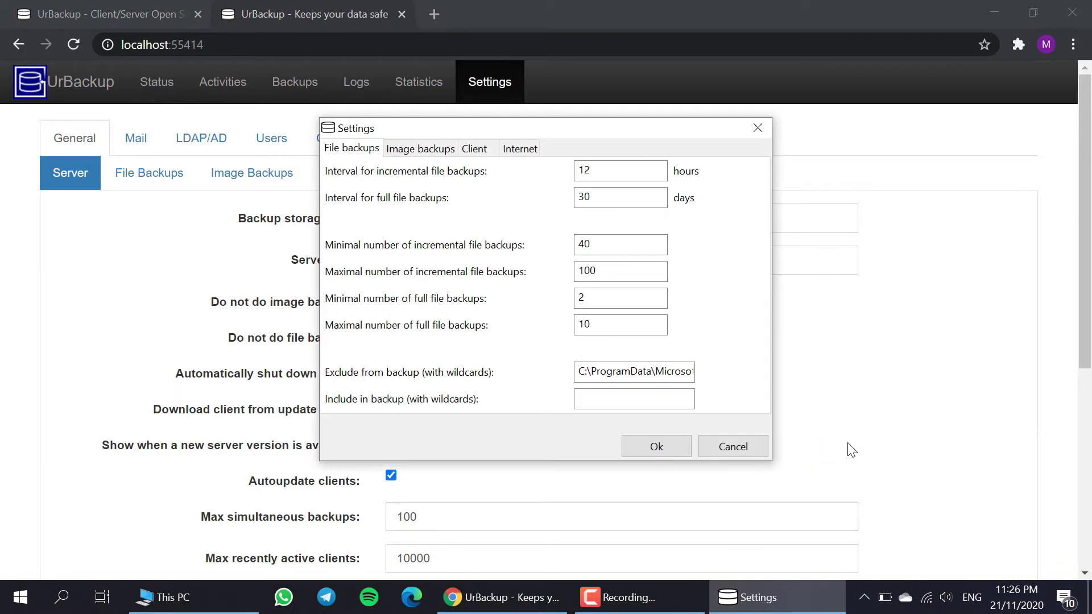
{"action": "left_click", "coordinate": [519, 149]}
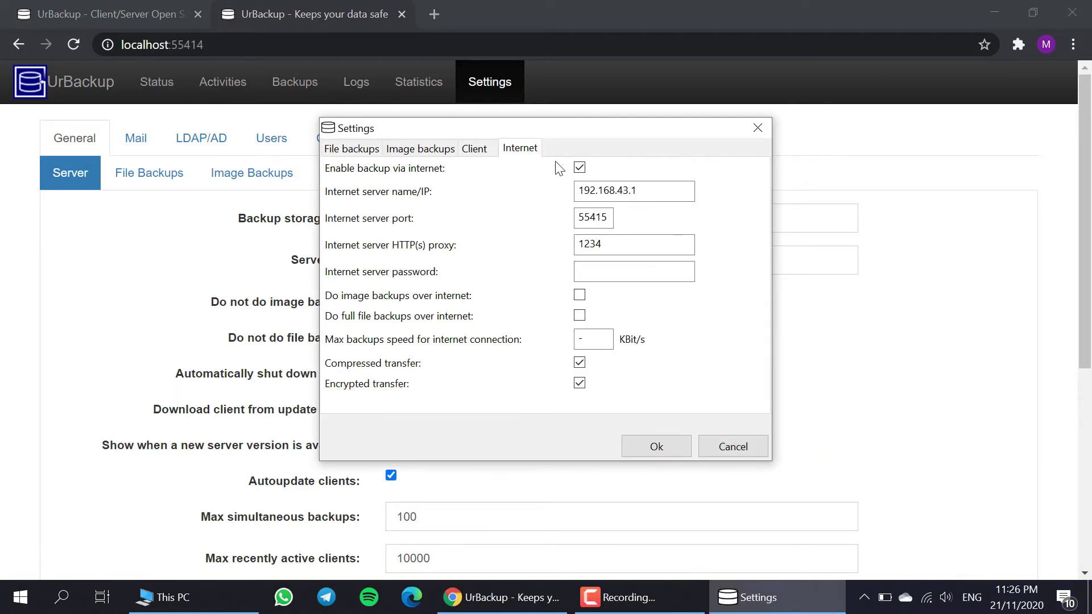
{"action": "left_click_drag", "start_coordinate": [638, 188], "coordinate": [541, 185]}
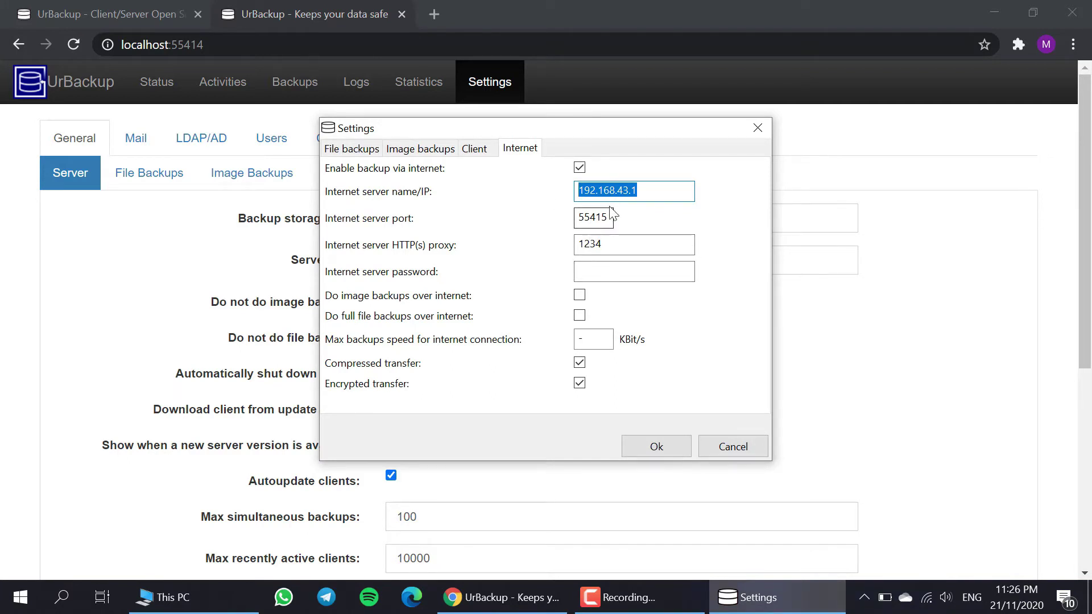
{"action": "left_click", "coordinate": [755, 132]}
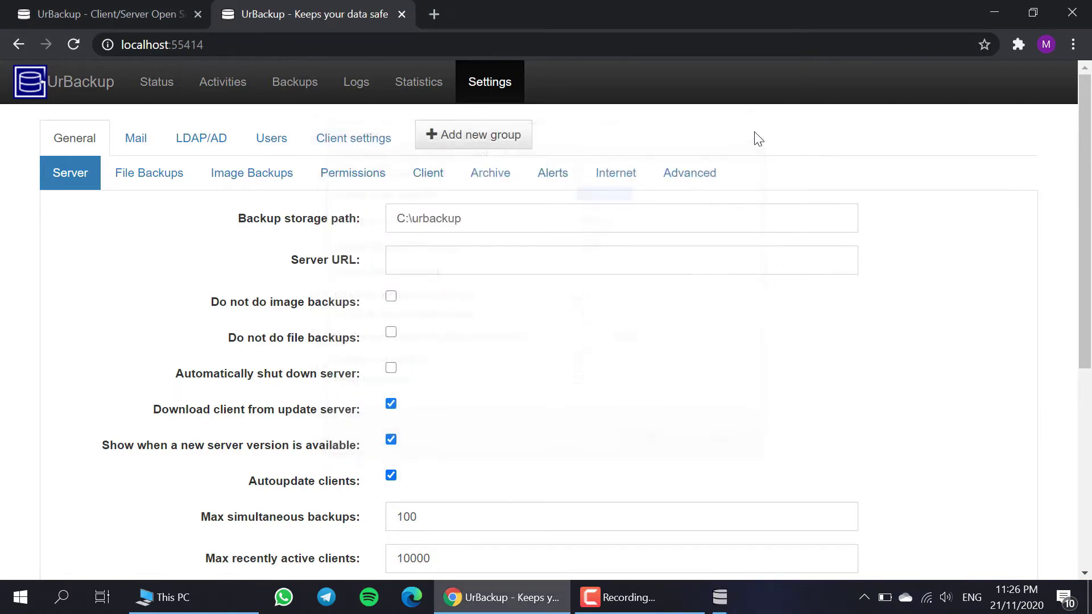
{"action": "left_click", "coordinate": [459, 260]}
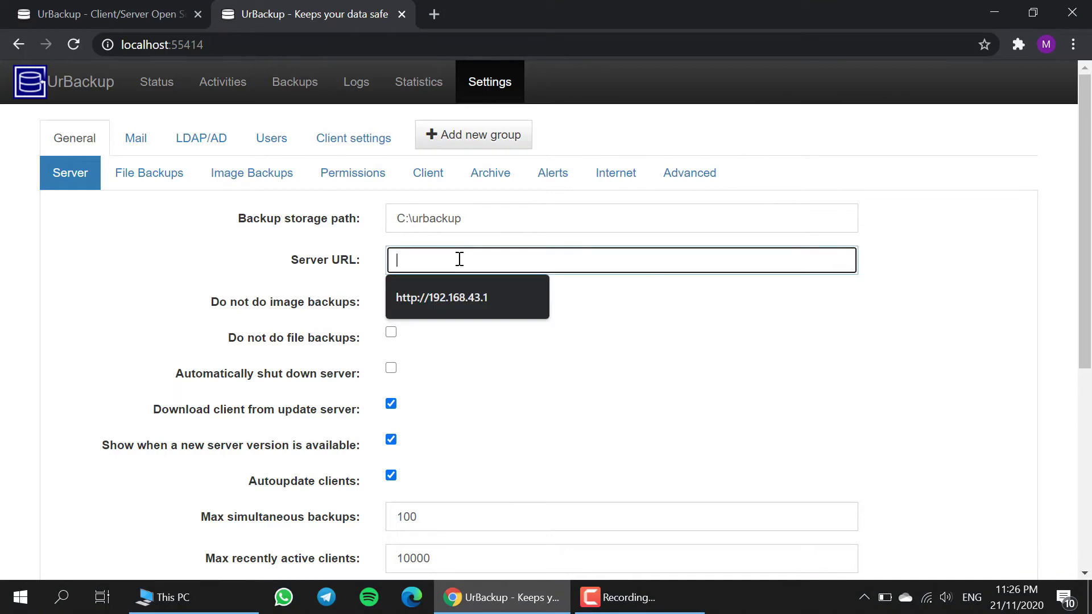
{"action": "left_click", "coordinate": [437, 291]}
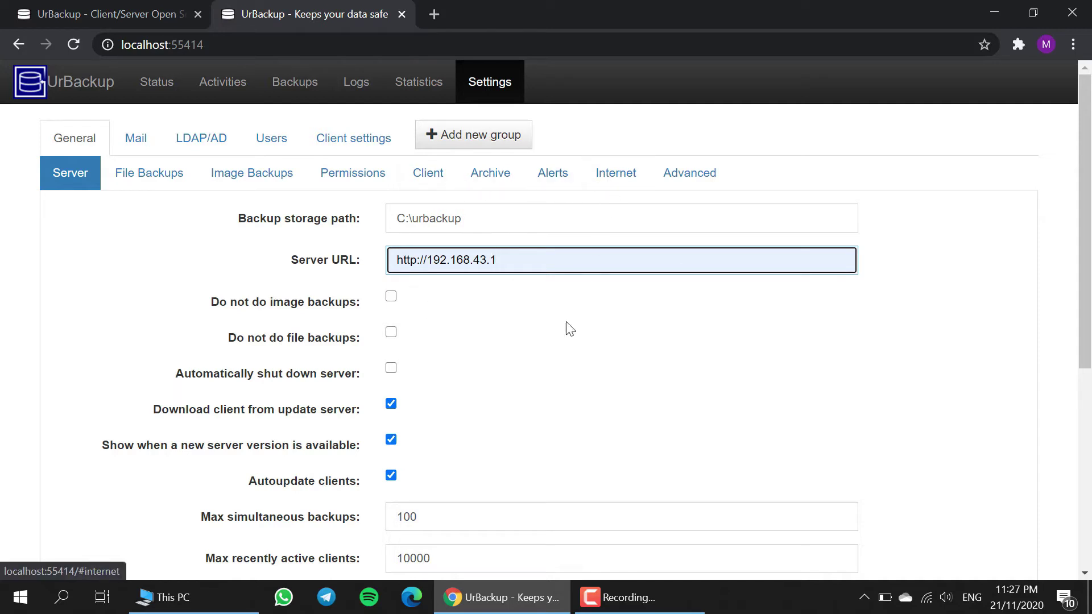
Check the backup storage path against the C:\urbackup folder in File Explorer, and return to the server settings in Chrome
{"action": "left_click", "coordinate": [512, 222]}
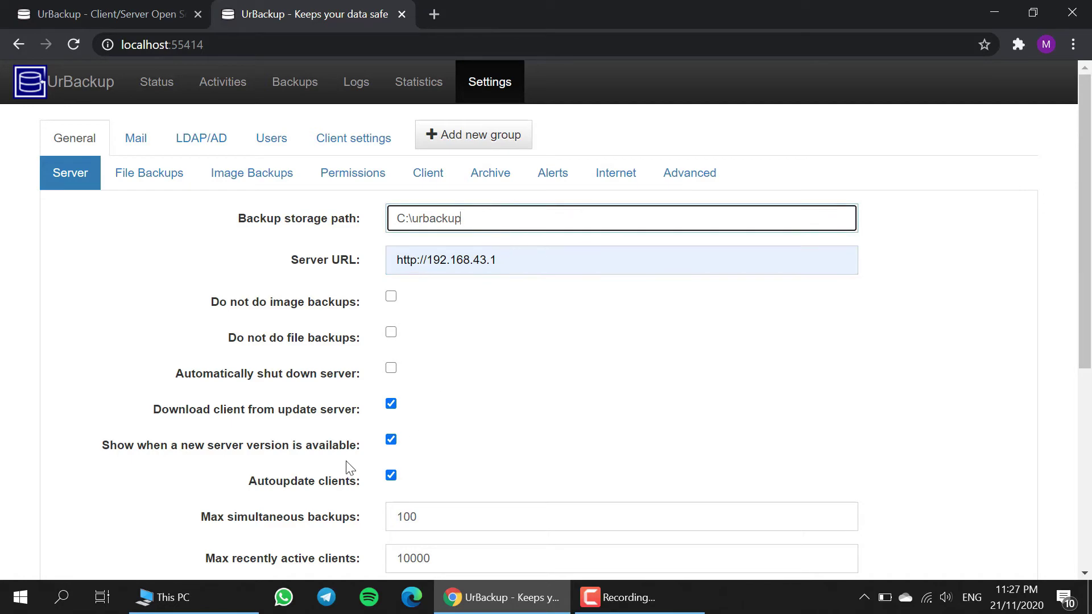
{"action": "left_click", "coordinate": [149, 595]}
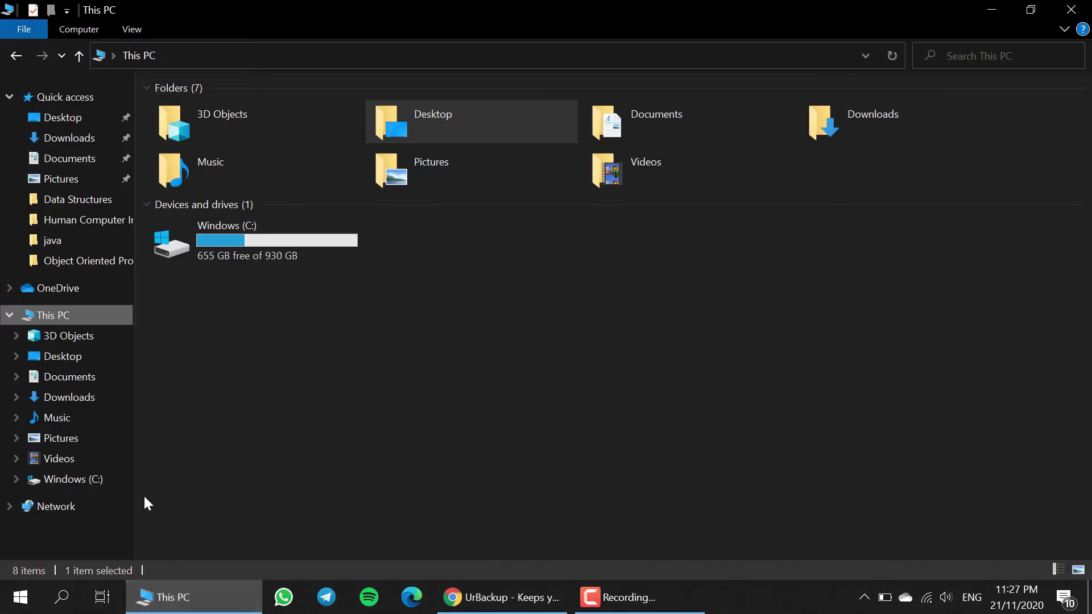
{"action": "double_click", "coordinate": [264, 227]}
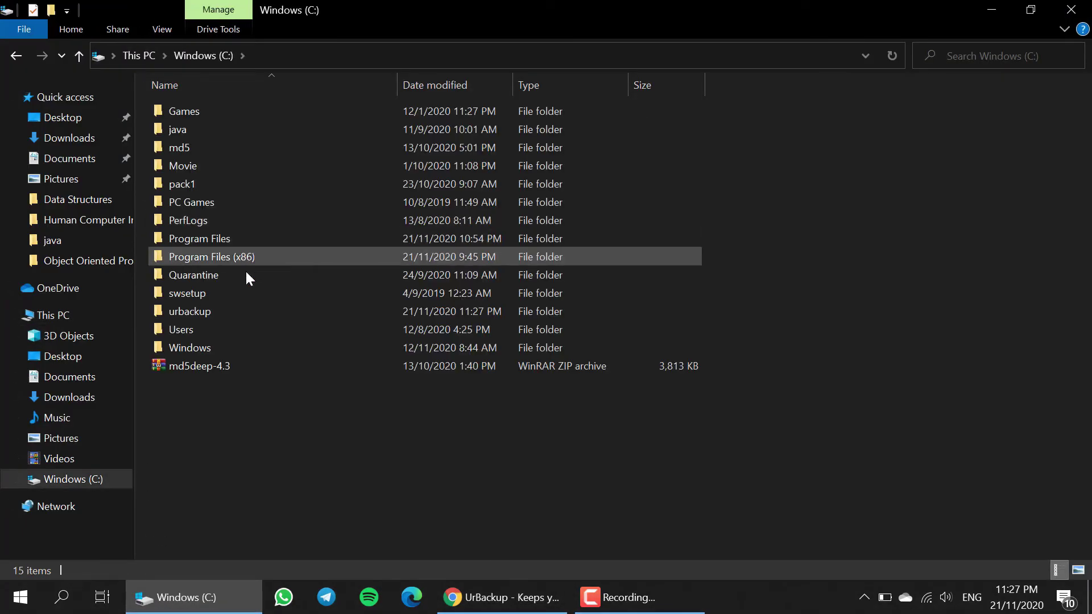
{"action": "double_click", "coordinate": [246, 312]}
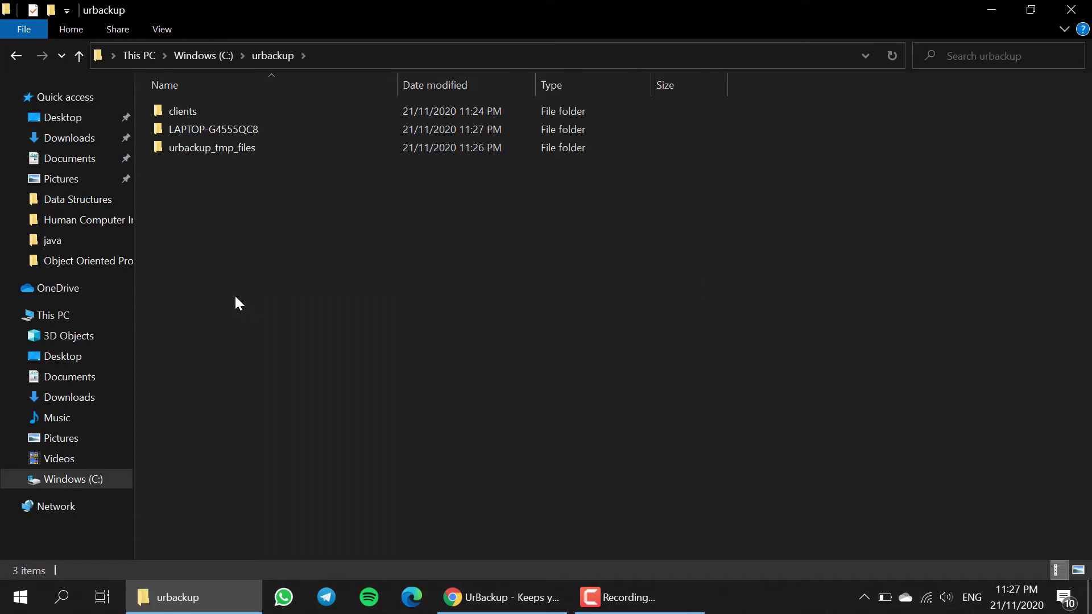
{"action": "left_click", "coordinate": [341, 61]}
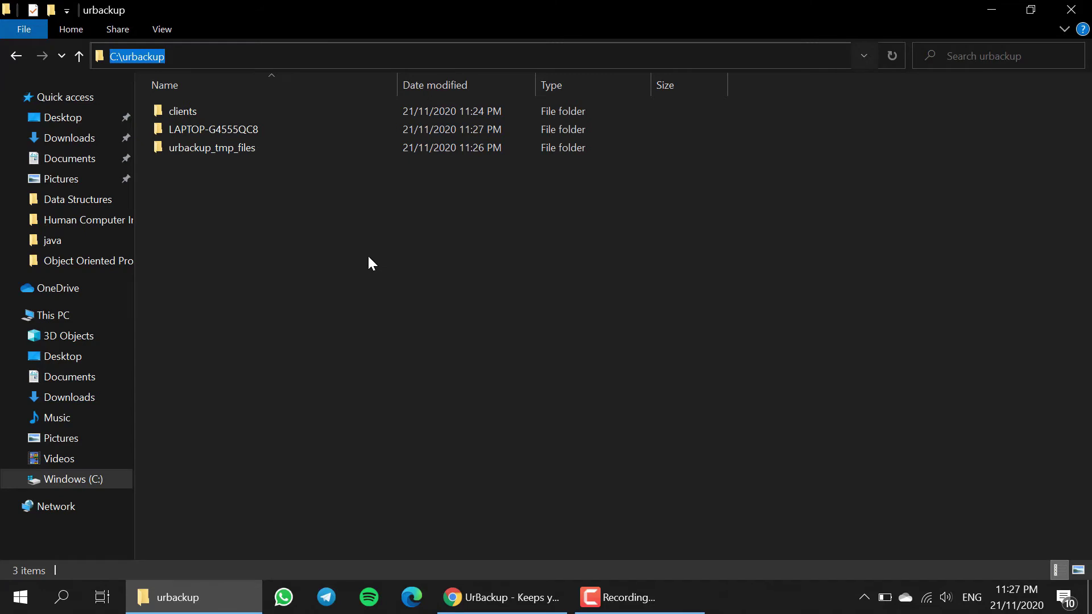
{"action": "left_click", "coordinate": [282, 218]}
{"action": "left_click", "coordinate": [224, 596]}
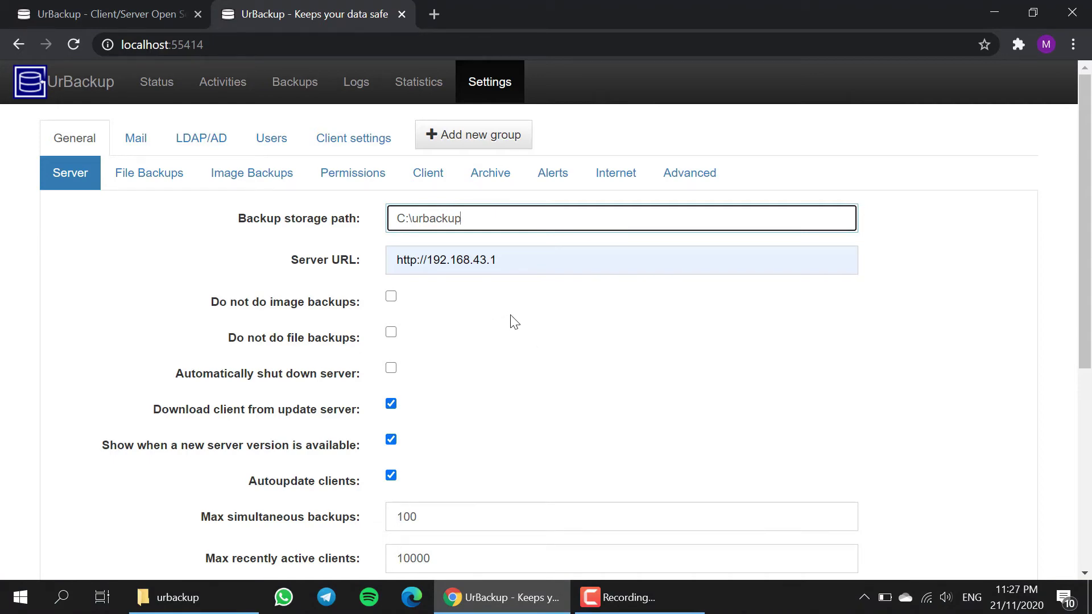
{"action": "scroll", "coordinate": [458, 298], "scroll_direction": "down", "scroll_amount": 3}
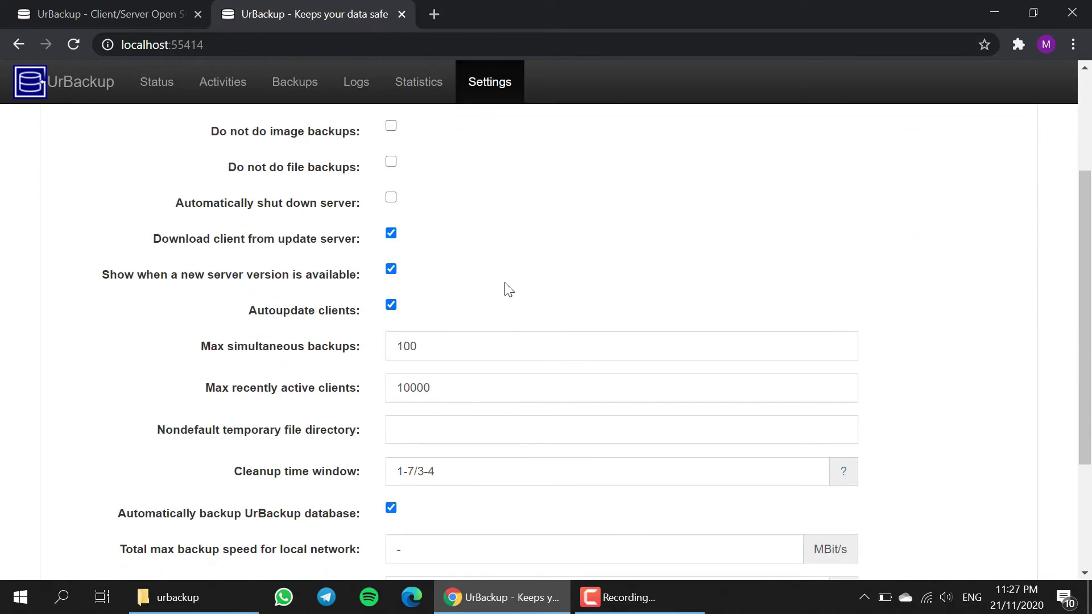
Save the general server settings with the backup storage path and server URL
{"action": "scroll", "coordinate": [507, 288], "scroll_direction": "down", "scroll_amount": 3}
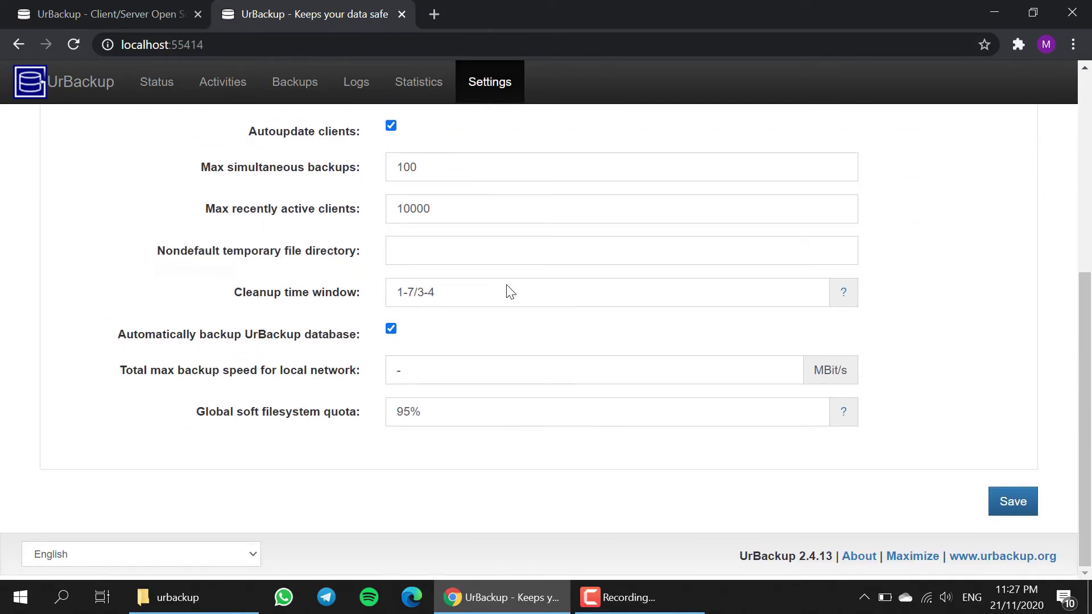
{"action": "left_click", "coordinate": [1010, 501]}
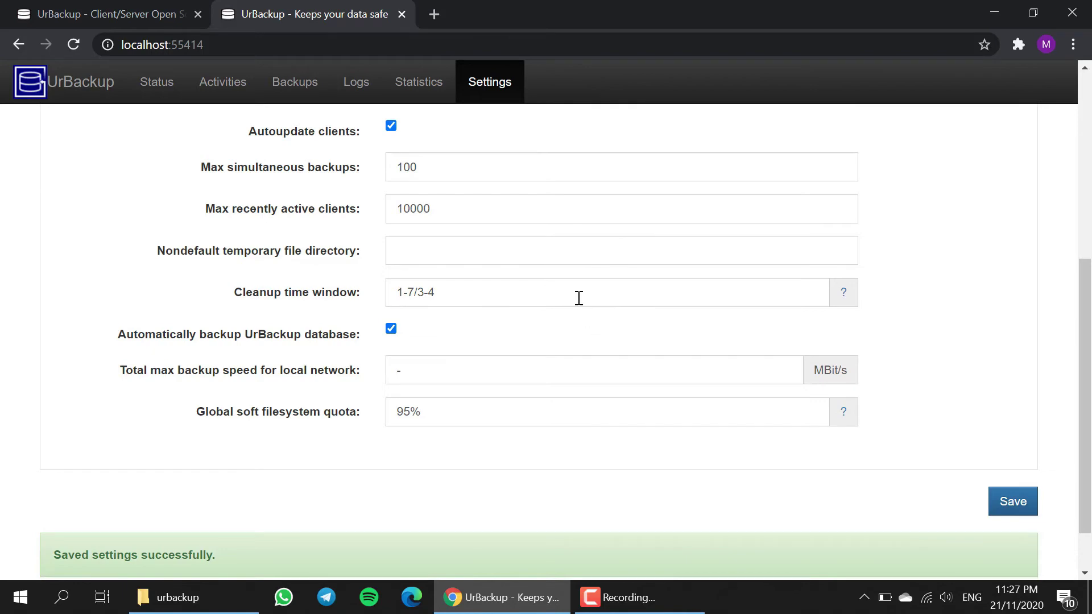
Set the Internet server name/IP to 192.168.43.1 in the server's internet settings and save the change
{"action": "scroll", "coordinate": [578, 298], "scroll_direction": "up", "scroll_amount": 3}
{"action": "scroll", "coordinate": [580, 309], "scroll_direction": "up", "scroll_amount": 3}
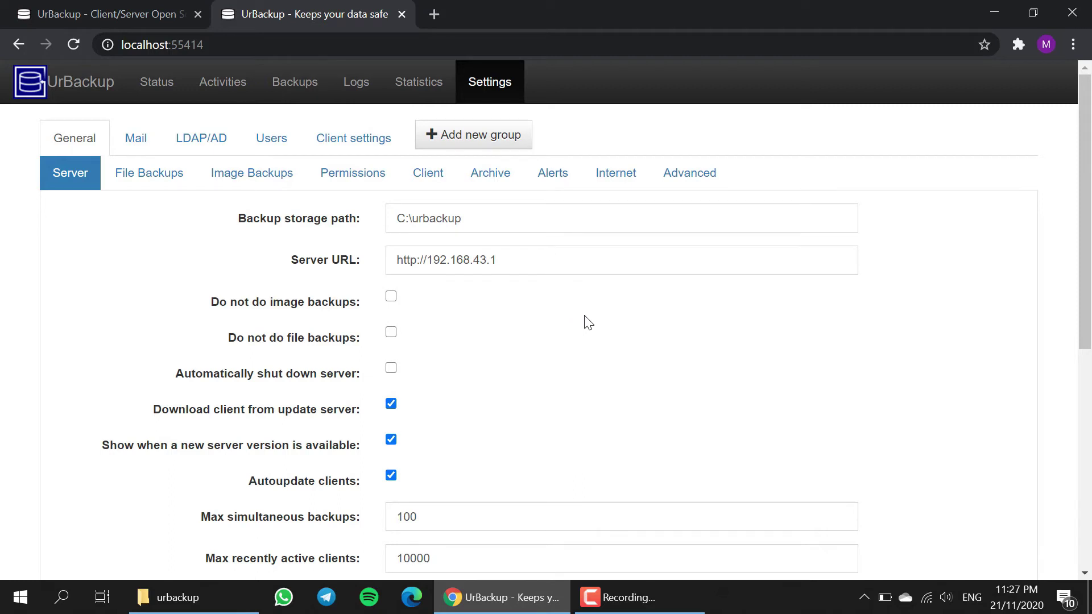
{"action": "left_click", "coordinate": [617, 176]}
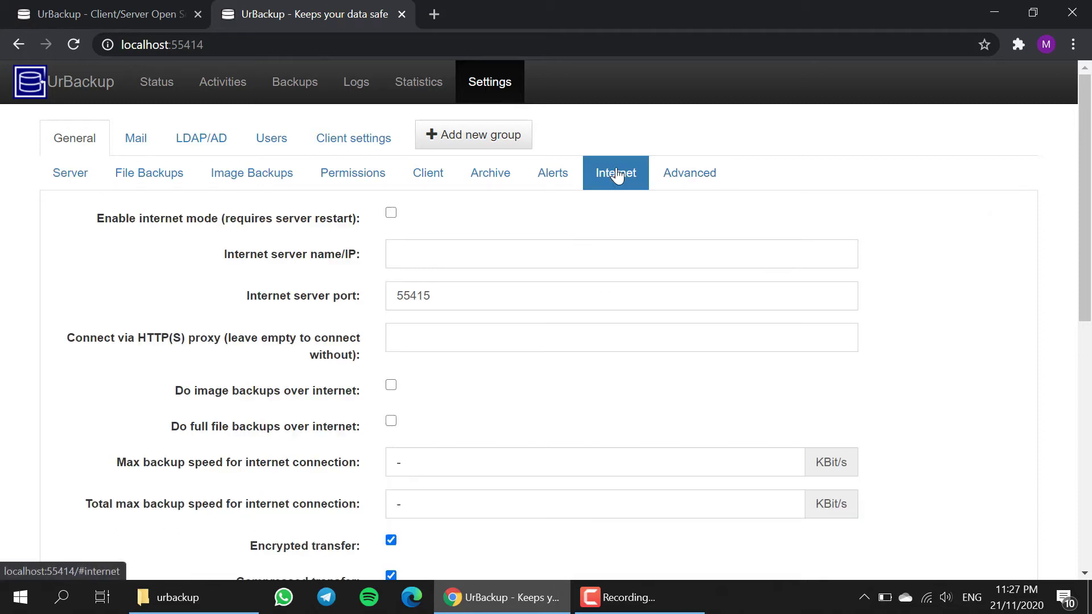
{"action": "left_click", "coordinate": [555, 251]}
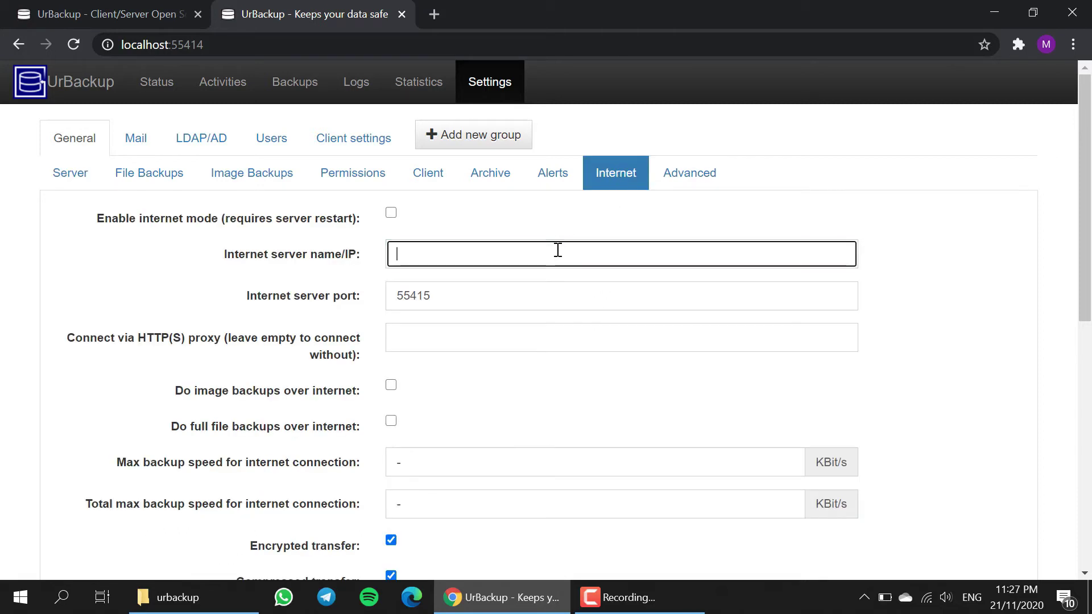
{"action": "right_click", "coordinate": [419, 251]}
{"action": "left_click", "coordinate": [459, 387]}
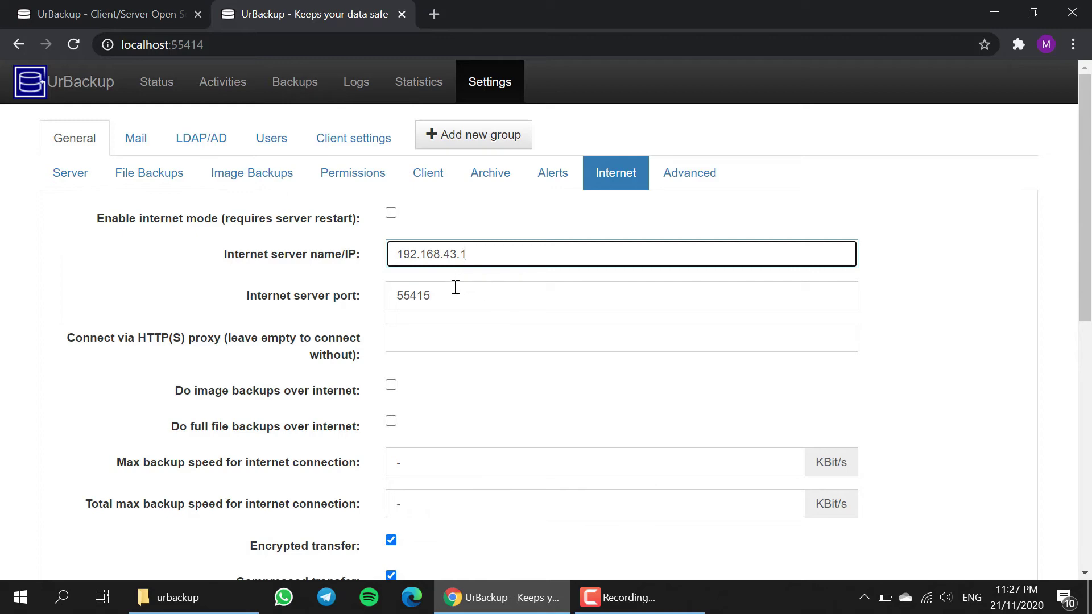
{"action": "scroll", "coordinate": [461, 295], "scroll_direction": "down", "scroll_amount": 2}
{"action": "scroll", "coordinate": [549, 318], "scroll_direction": "down", "scroll_amount": 2}
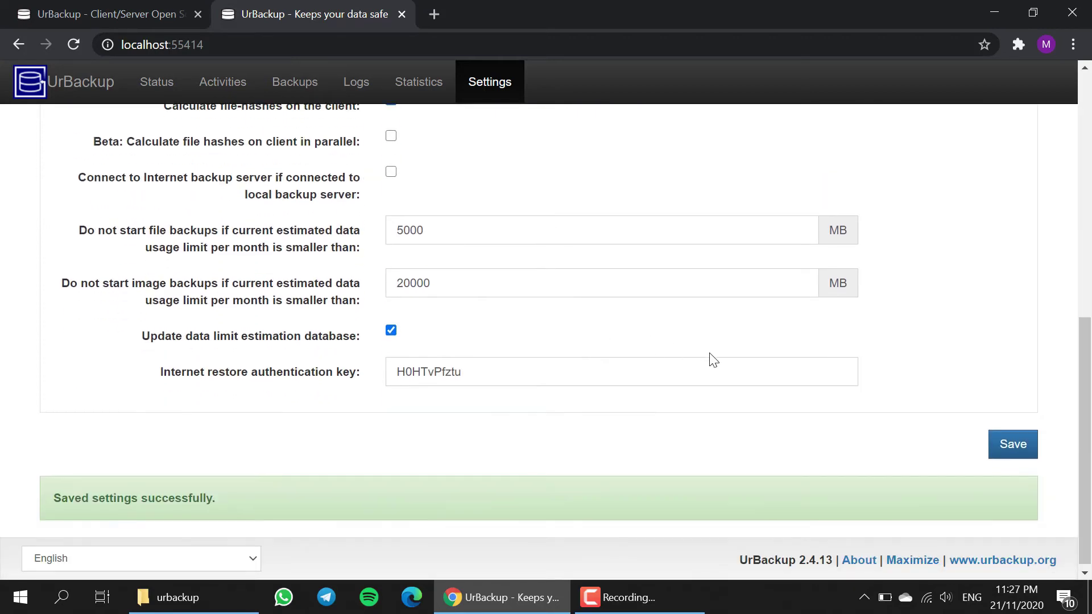
{"action": "left_click", "coordinate": [1010, 444]}
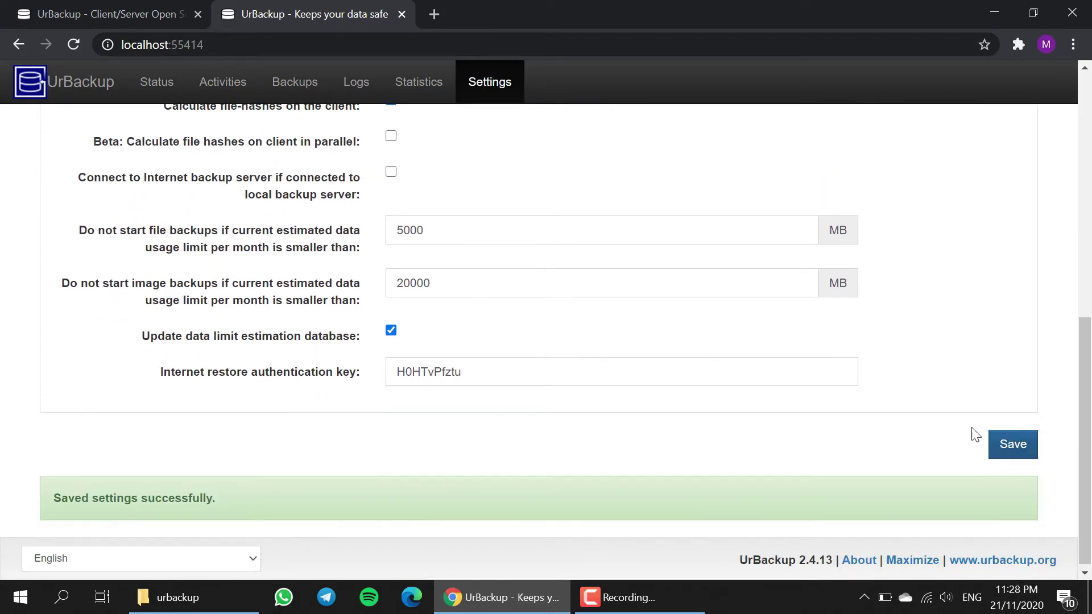
{"action": "scroll", "coordinate": [599, 296], "scroll_direction": "up", "scroll_amount": 6}
{"action": "scroll", "coordinate": [599, 295], "scroll_direction": "up", "scroll_amount": 2}
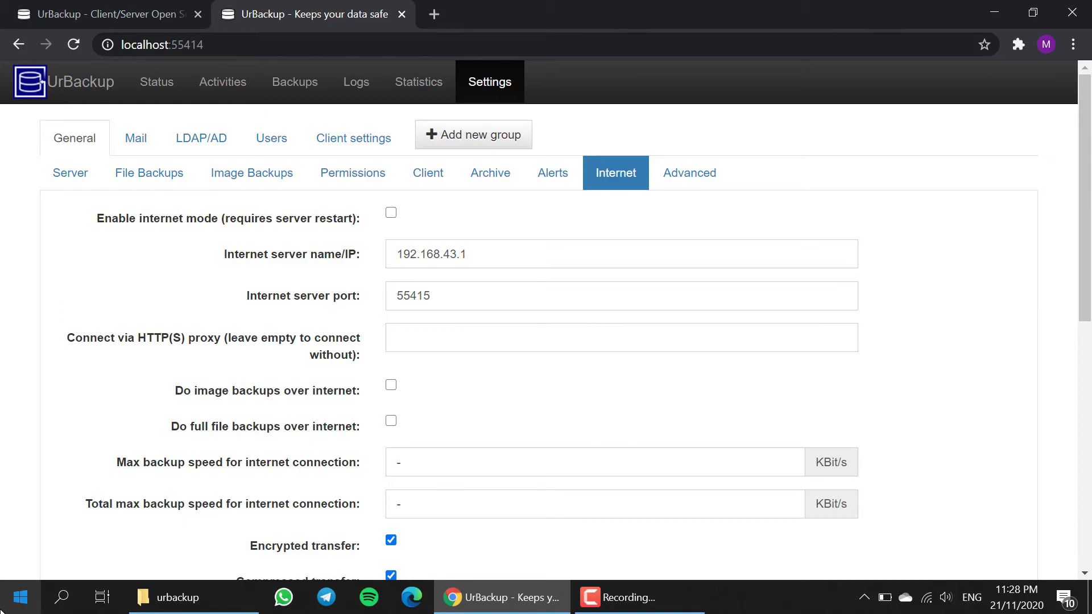
Search Windows for "services" and open the Services app
{"action": "left_click", "coordinate": [20, 597]}
{"action": "type", "text": "ser"}
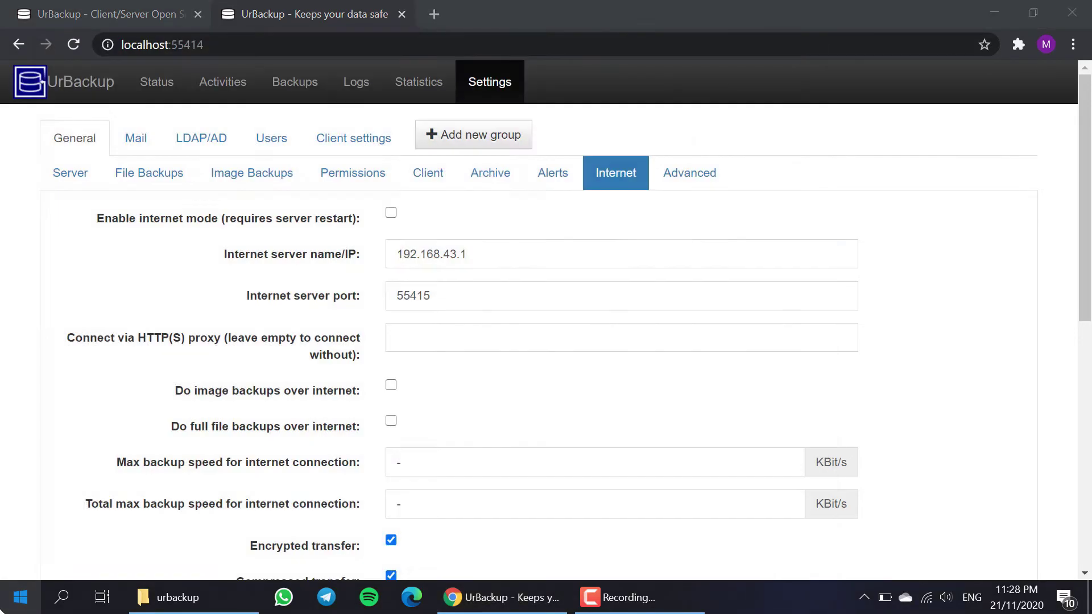
{"action": "type", "text": "vices"}
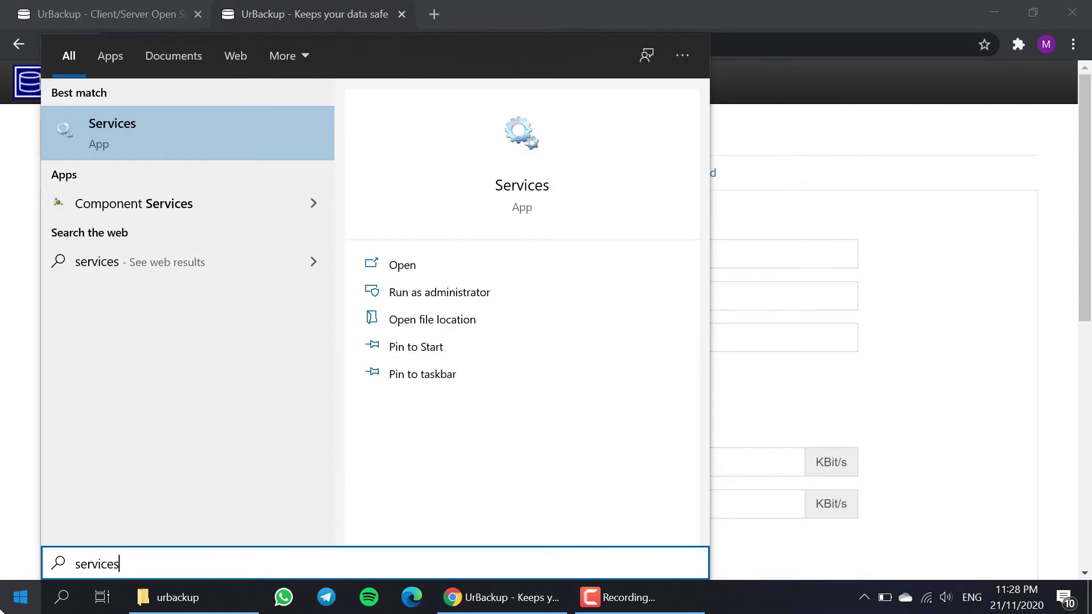
{"action": "key", "text": "Escape"}
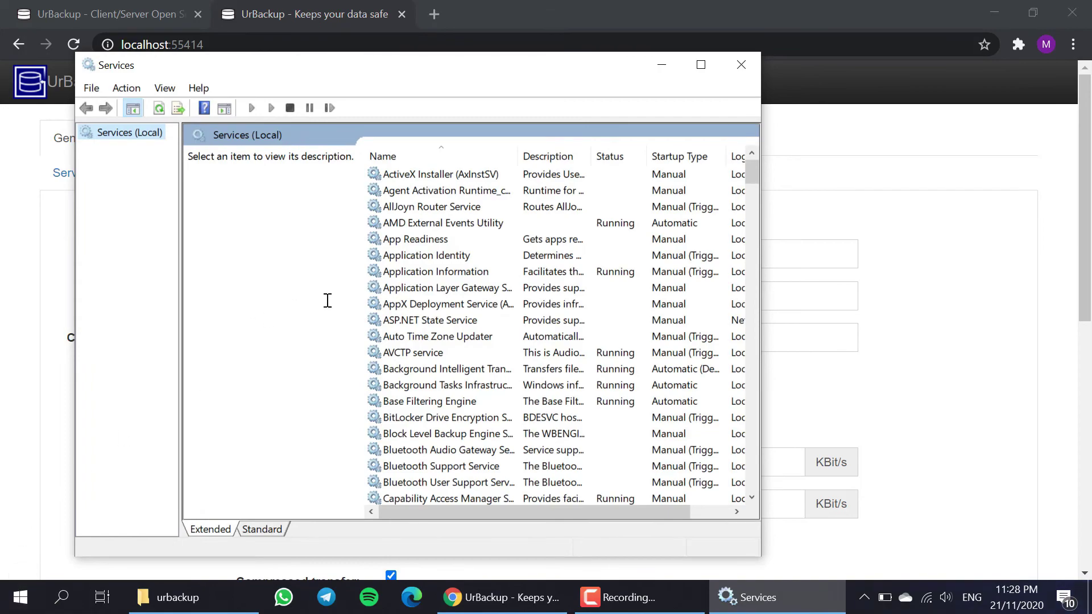
Restart the UrBackup Windows Server service and close the Services window
{"action": "scroll", "coordinate": [414, 303], "scroll_direction": "down", "scroll_amount": 3}
{"action": "scroll", "coordinate": [414, 302], "scroll_direction": "down", "scroll_amount": 20}
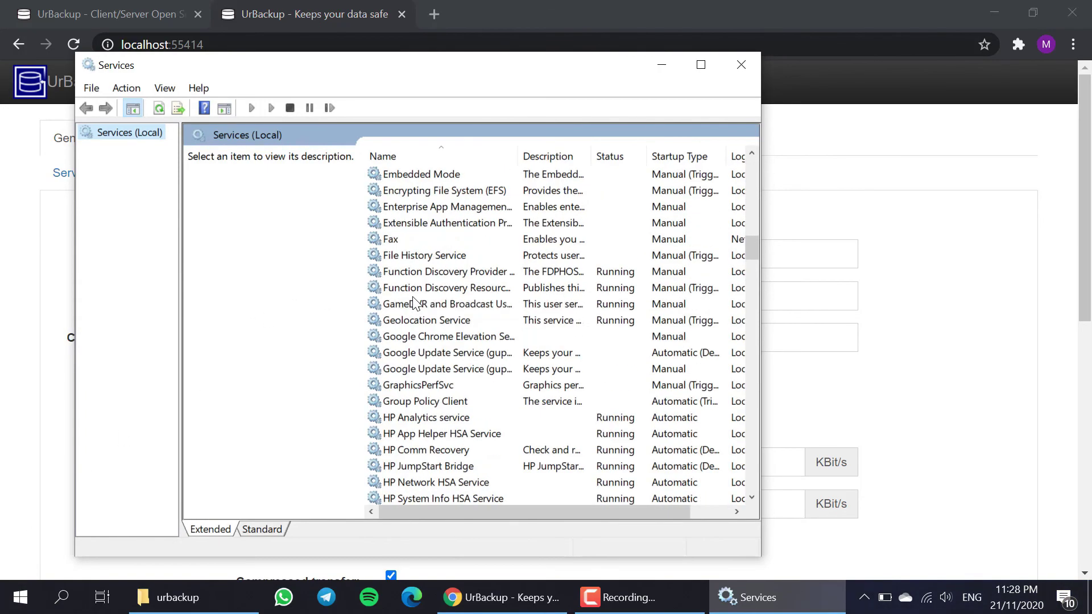
{"action": "scroll", "coordinate": [414, 303], "scroll_direction": "down", "scroll_amount": 20}
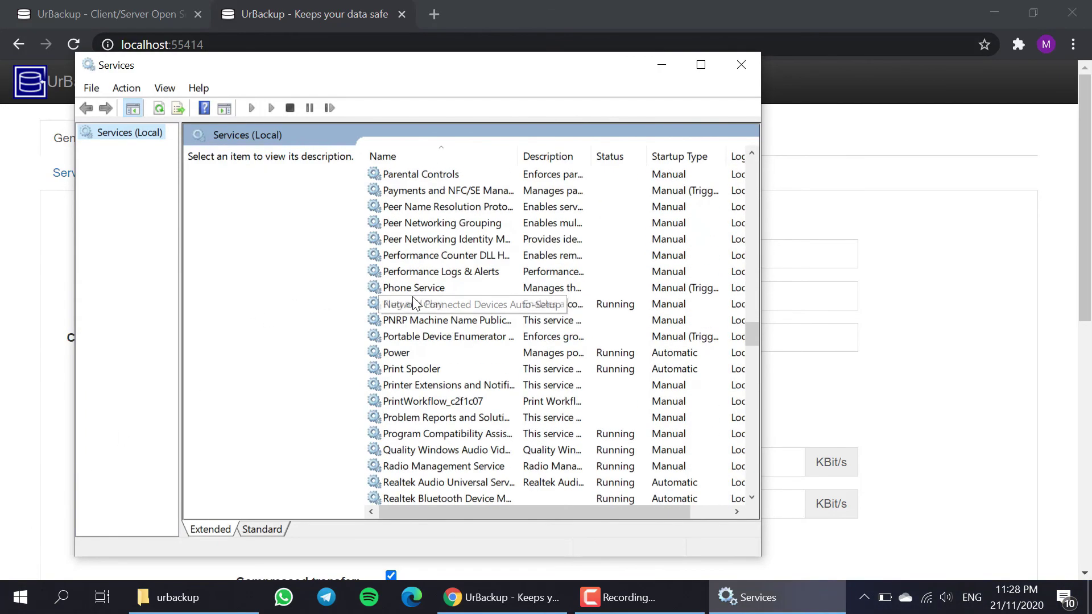
{"action": "scroll", "coordinate": [414, 302], "scroll_direction": "down", "scroll_amount": 20}
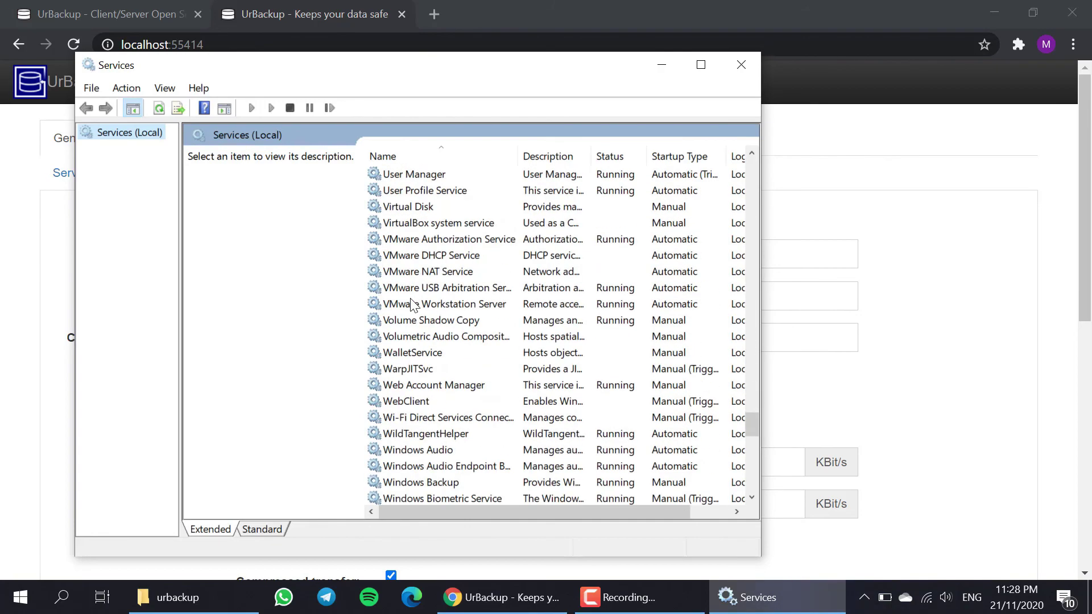
{"action": "scroll", "coordinate": [413, 304], "scroll_direction": "up", "scroll_amount": 1}
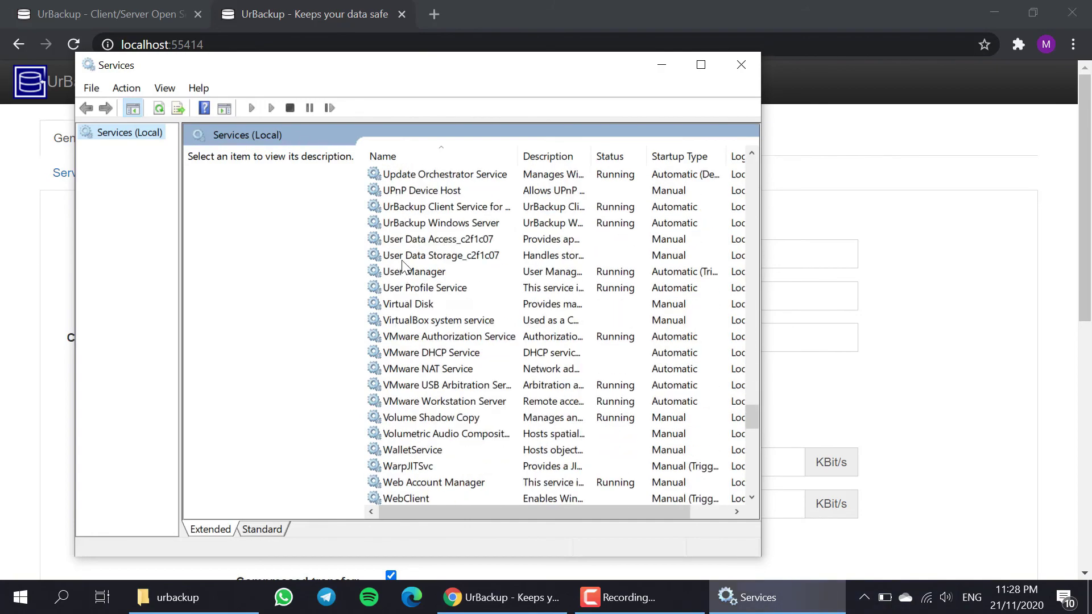
{"action": "right_click", "coordinate": [416, 223]}
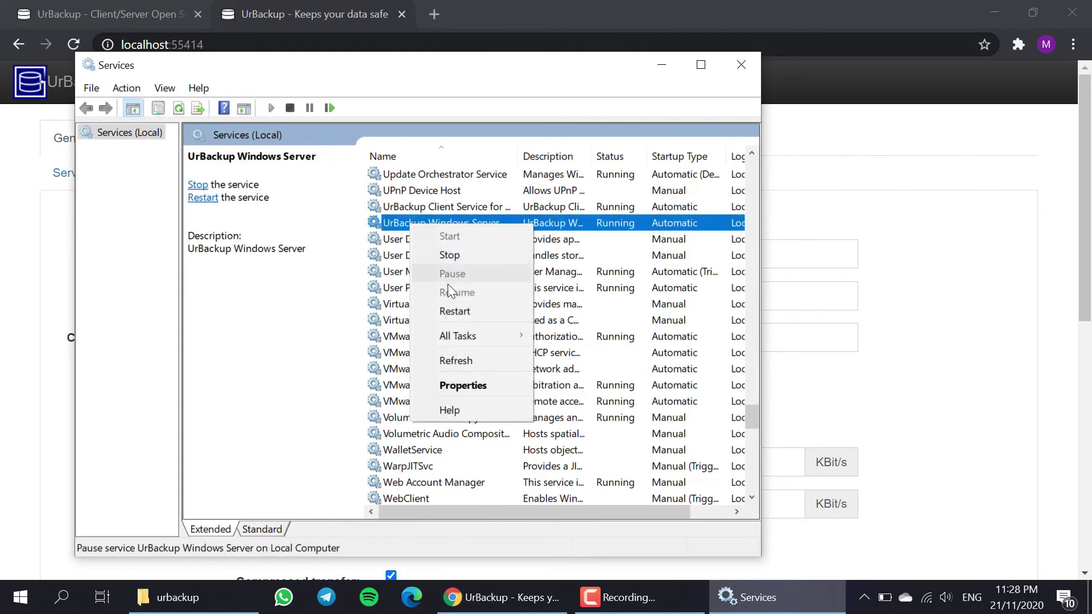
{"action": "left_click", "coordinate": [450, 311]}
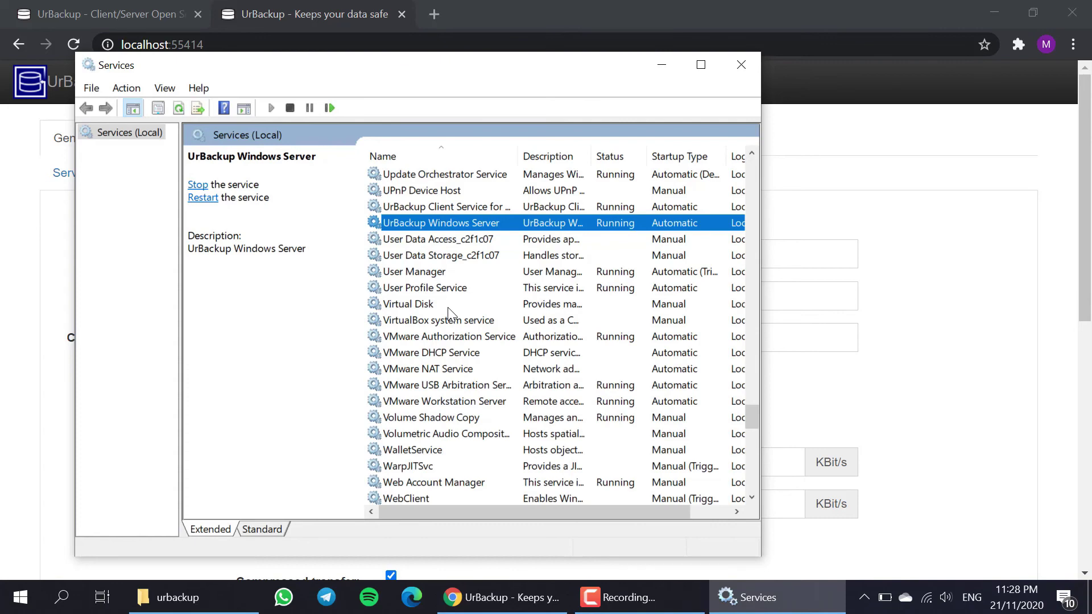
{"action": "left_click", "coordinate": [741, 65]}
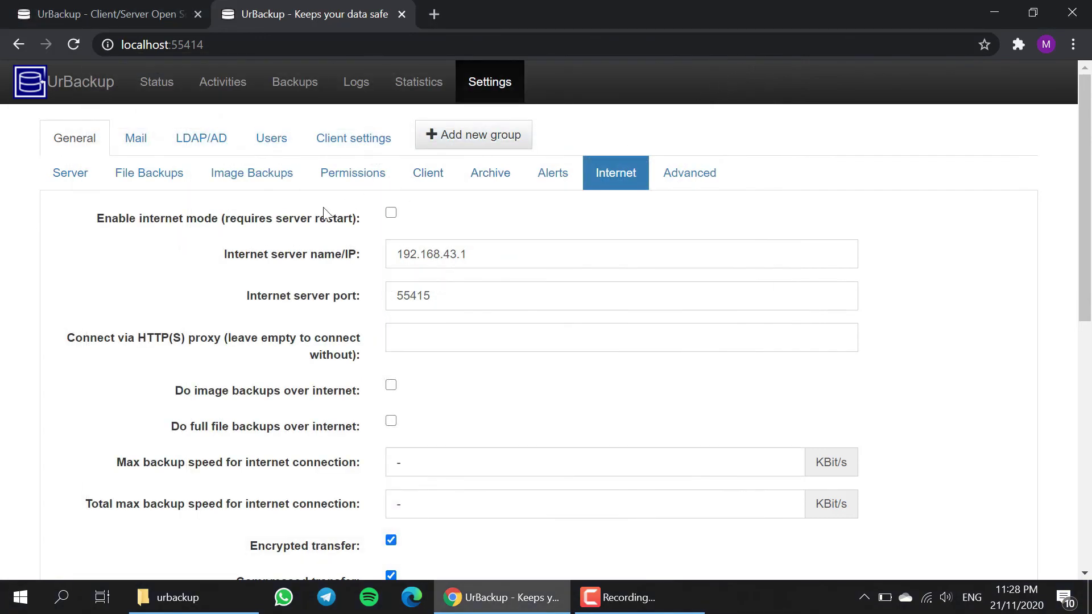
Go to the UrBackup status page and acknowledge the expired-session notice
{"action": "left_click", "coordinate": [156, 96]}
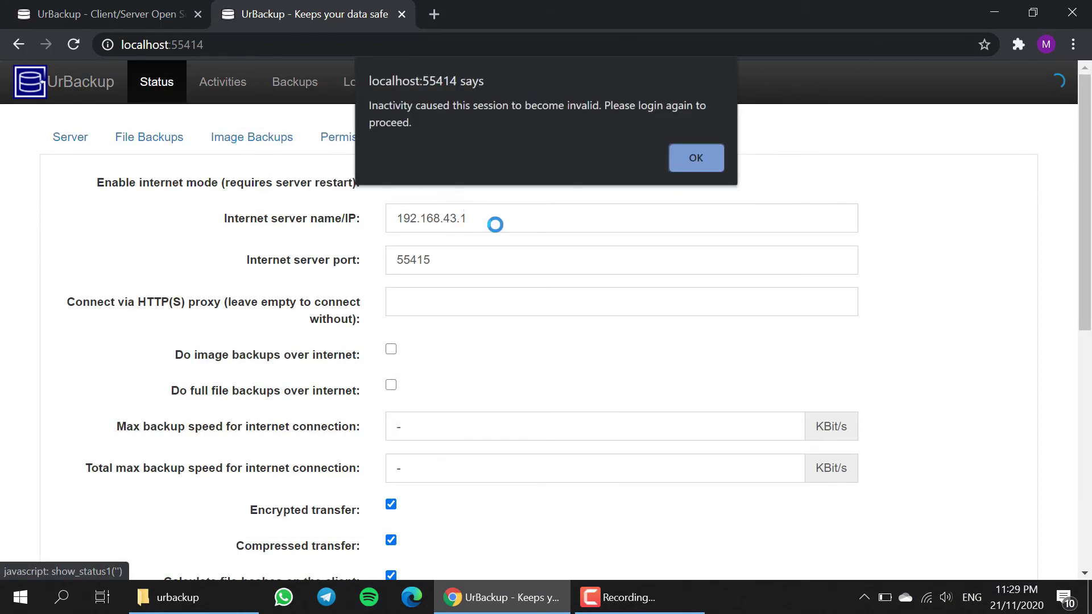
{"action": "left_click", "coordinate": [696, 159]}
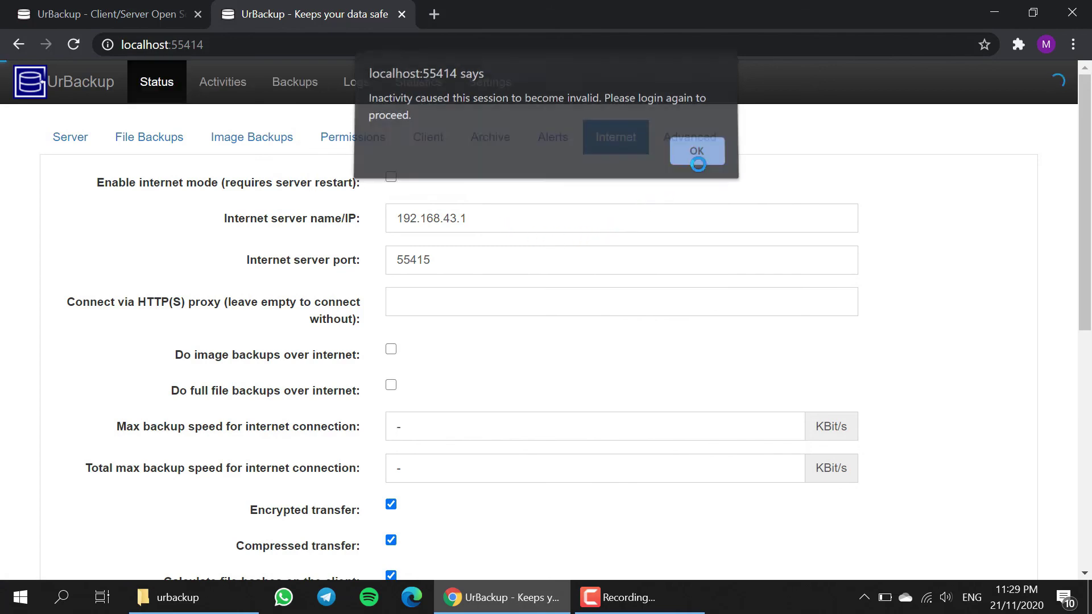